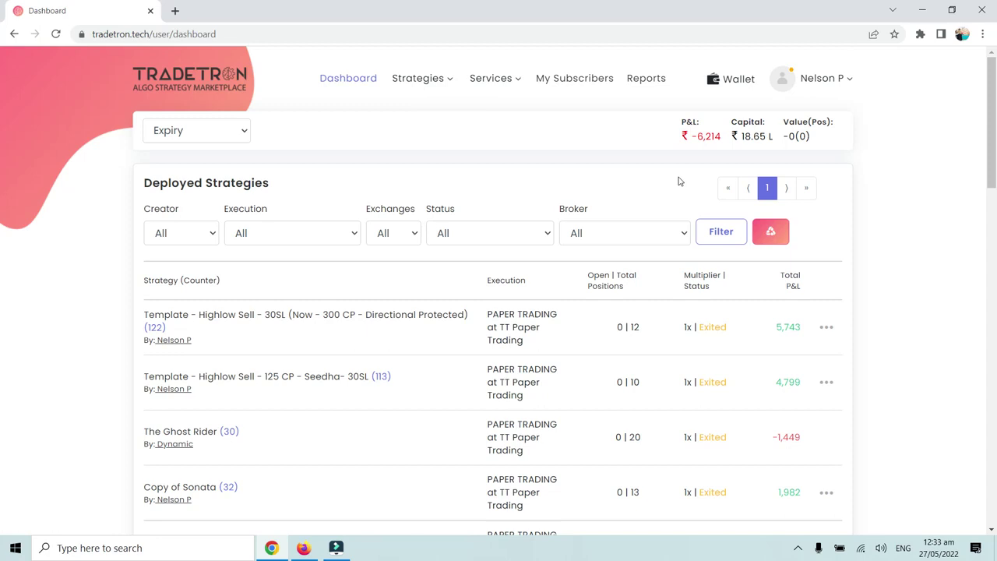
Go from the Dashboard to the My Strategies list through the Strategies menu
{"action": "left_click", "coordinate": [439, 82]}
{"action": "left_click", "coordinate": [408, 152]}
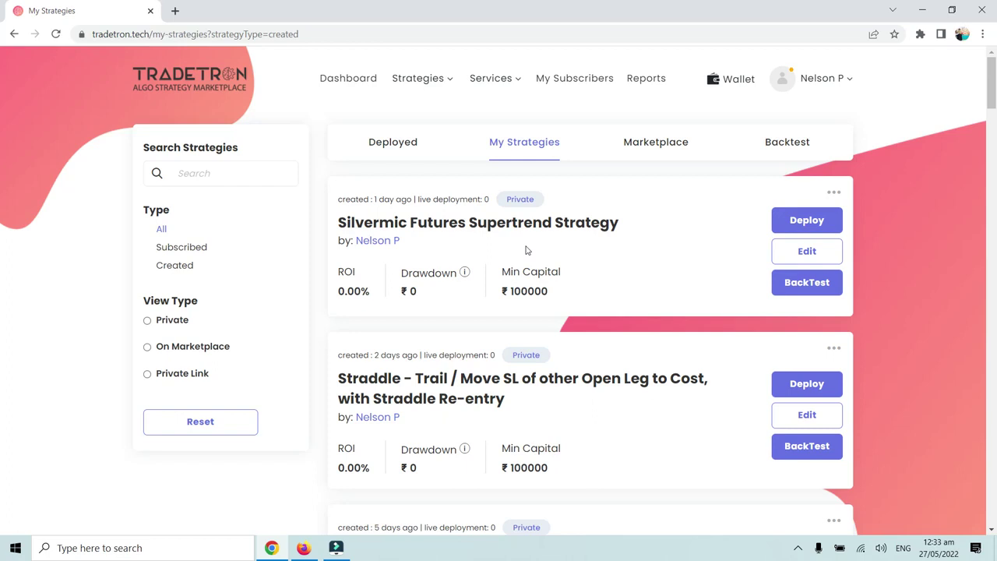
Open the Silvermic Futures Supertrend Strategy's Edit page in a new tab
{"action": "right_click", "coordinate": [791, 255]}
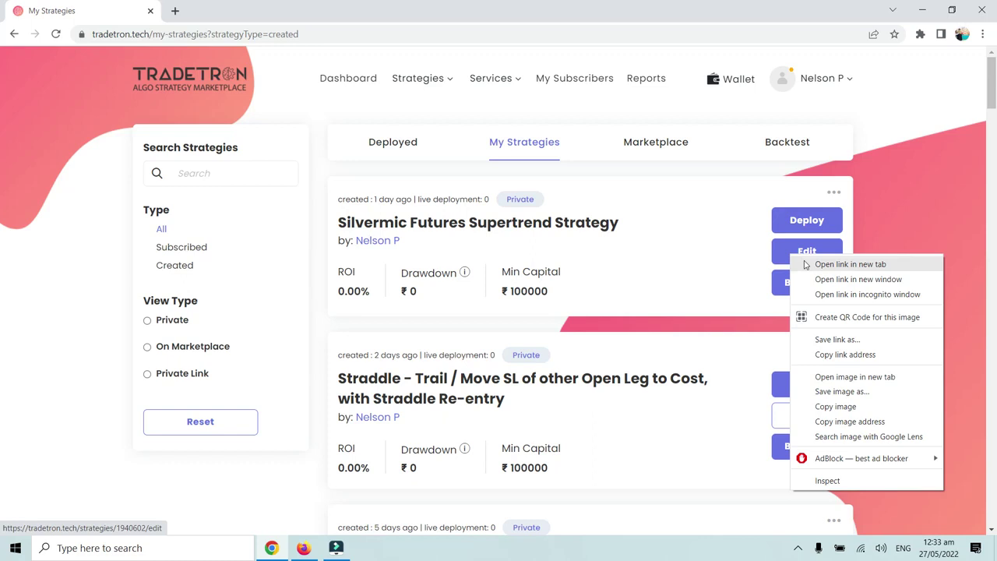
{"action": "left_click", "coordinate": [807, 265]}
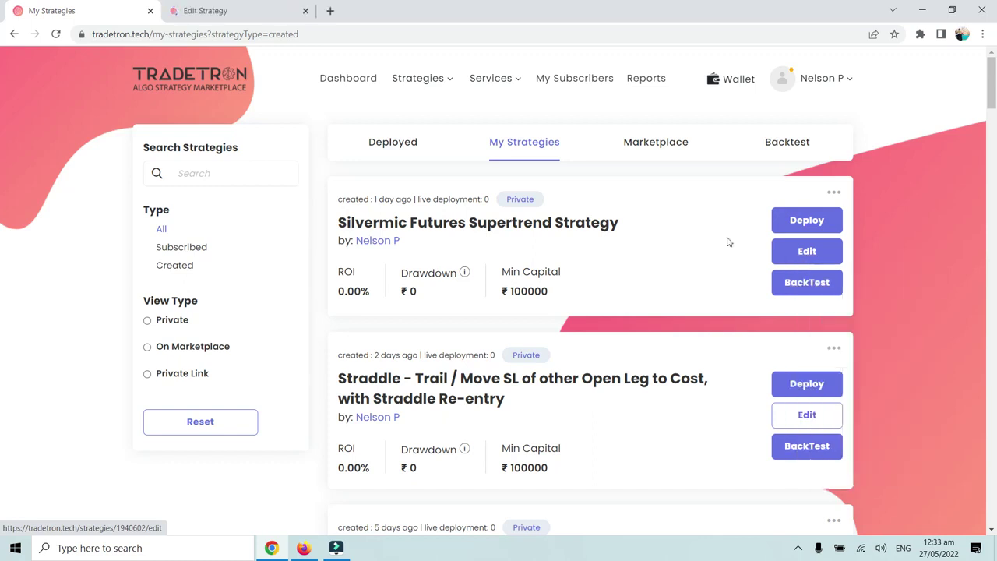
{"action": "left_click", "coordinate": [217, 8]}
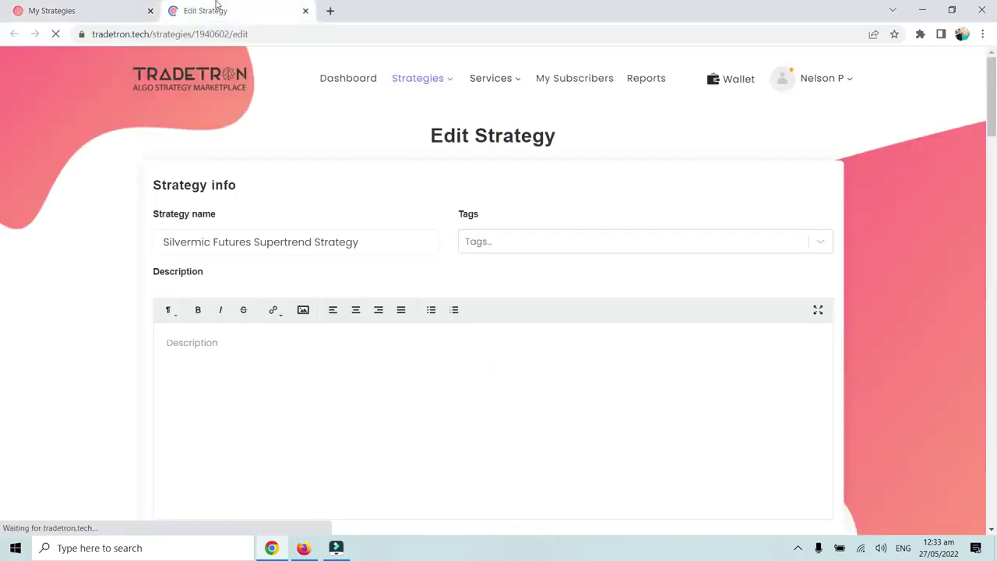
Scroll down to Marketplace Settings and open the Public Strategy dropdown
{"action": "left_click", "coordinate": [348, 194]}
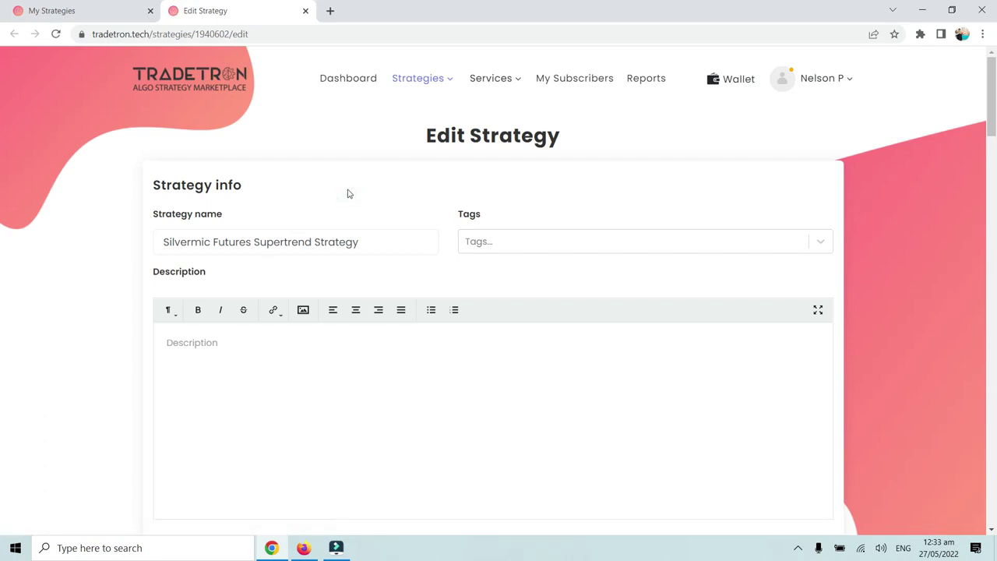
{"action": "scroll", "coordinate": [348, 193], "scroll_direction": "down", "scroll_amount": 1}
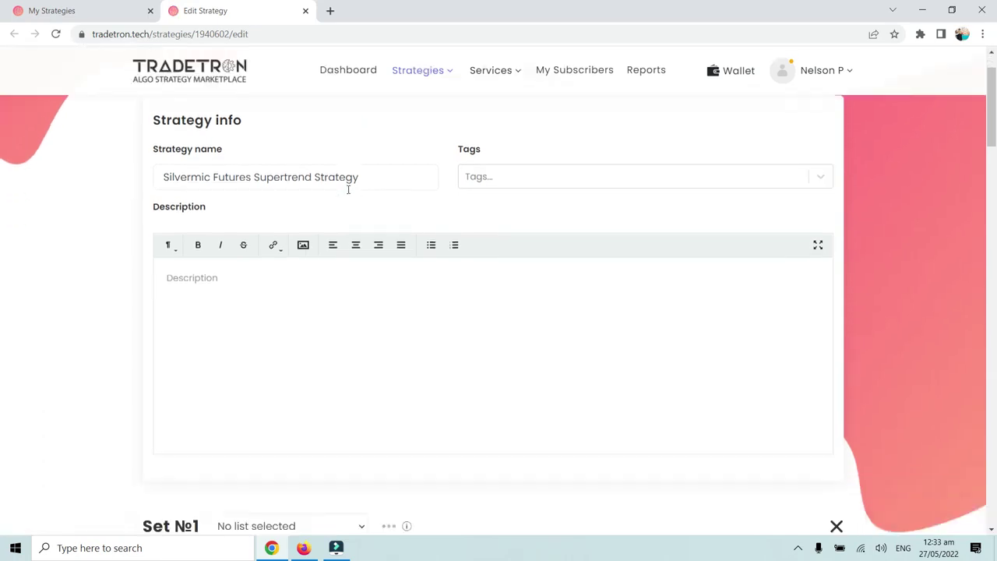
{"action": "scroll", "coordinate": [348, 189], "scroll_direction": "down", "scroll_amount": 12}
{"action": "scroll", "coordinate": [348, 189], "scroll_direction": "down", "scroll_amount": 13}
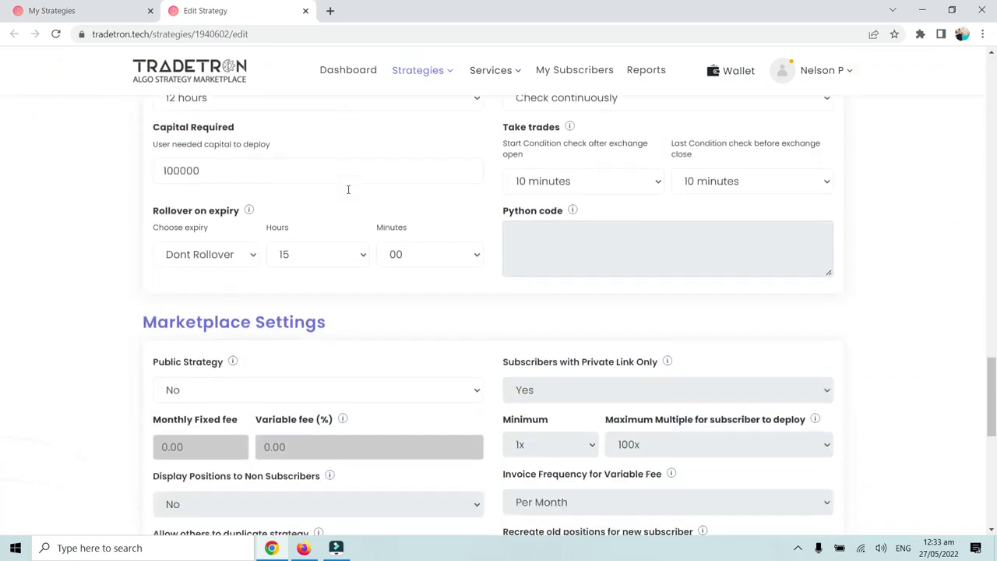
{"action": "scroll", "coordinate": [348, 189], "scroll_direction": "down", "scroll_amount": 3}
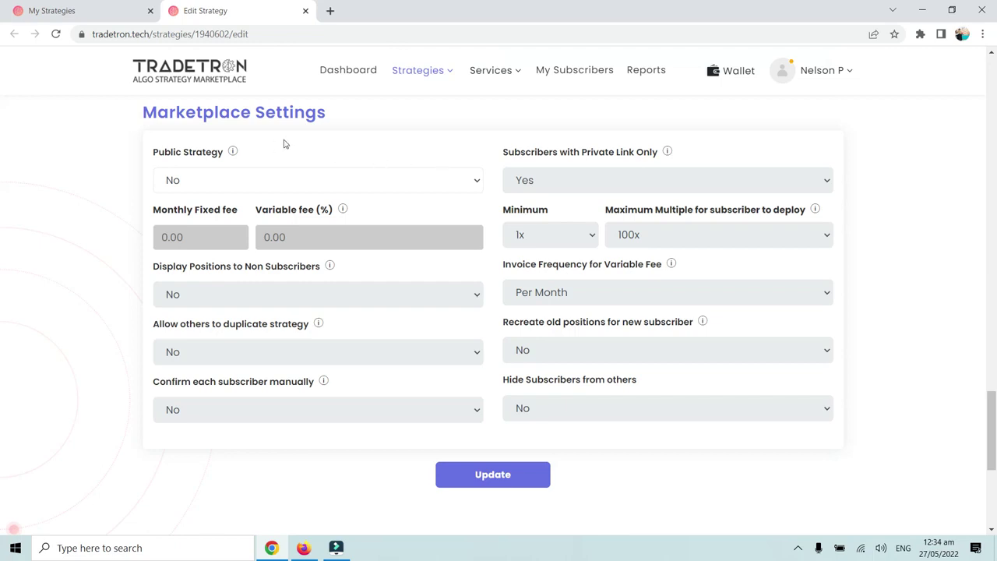
{"action": "left_click", "coordinate": [207, 187]}
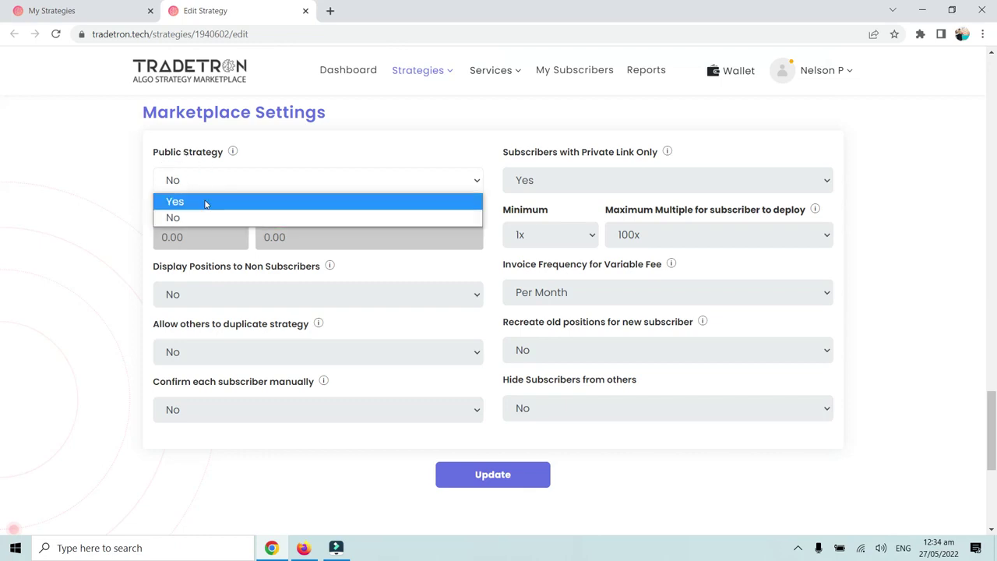
Set Public Strategy to Yes and keep Subscribers with Private Link Only on Yes
{"action": "left_click", "coordinate": [206, 203]}
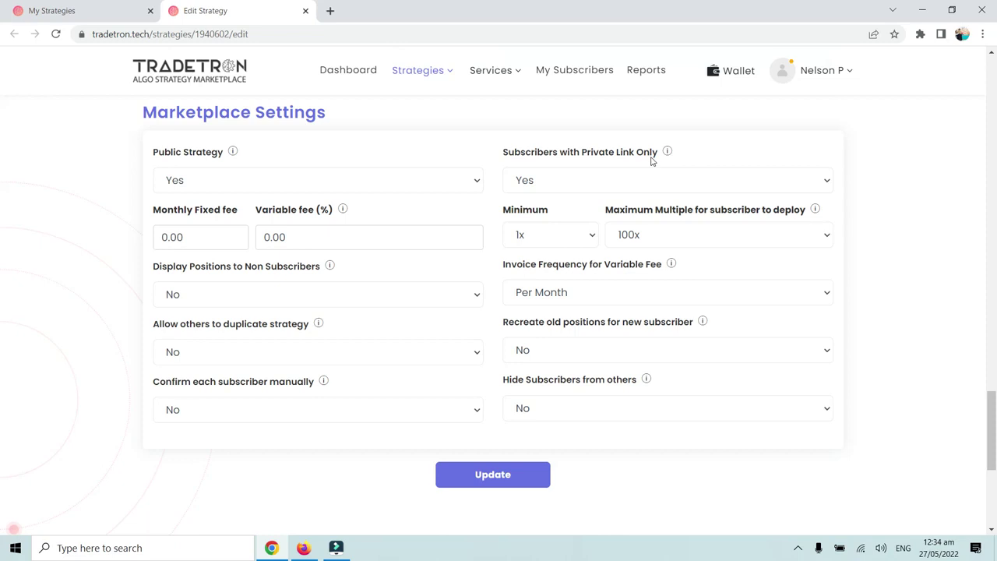
{"action": "left_click", "coordinate": [566, 185]}
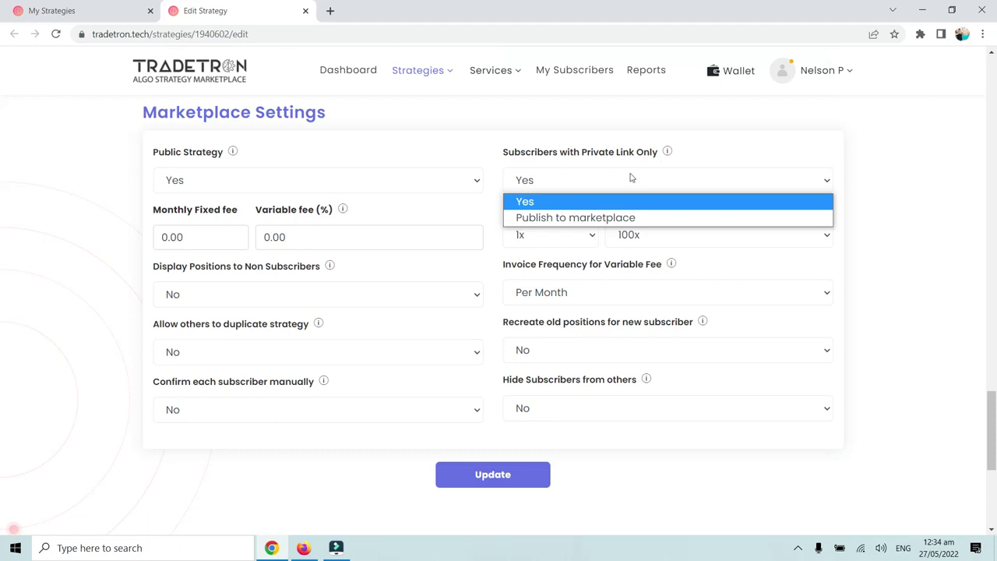
{"action": "left_click", "coordinate": [548, 207]}
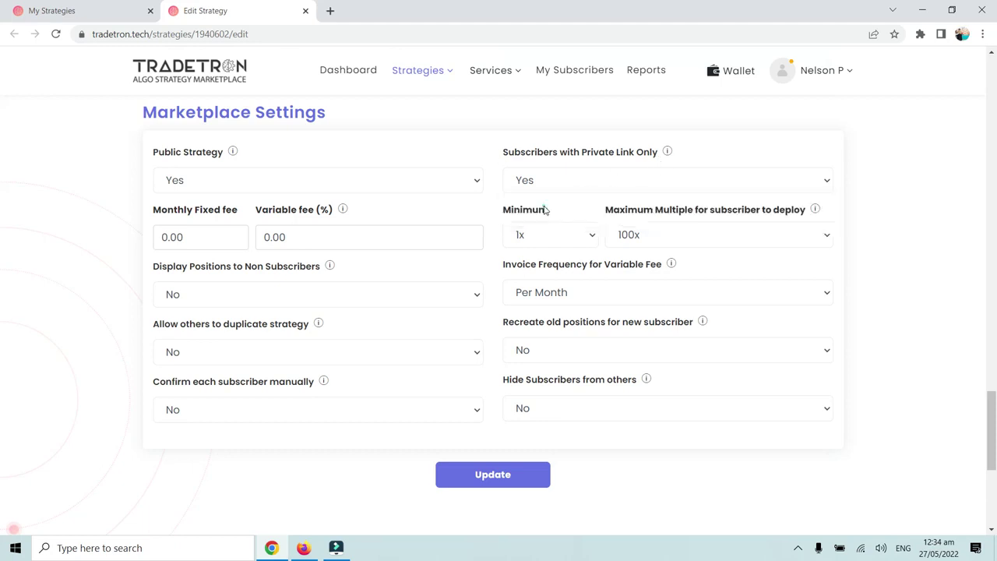
{"action": "left_click", "coordinate": [468, 203]}
Switch Allow others to duplicate strategy to Yes and review the rest of the form
{"action": "left_click", "coordinate": [251, 358]}
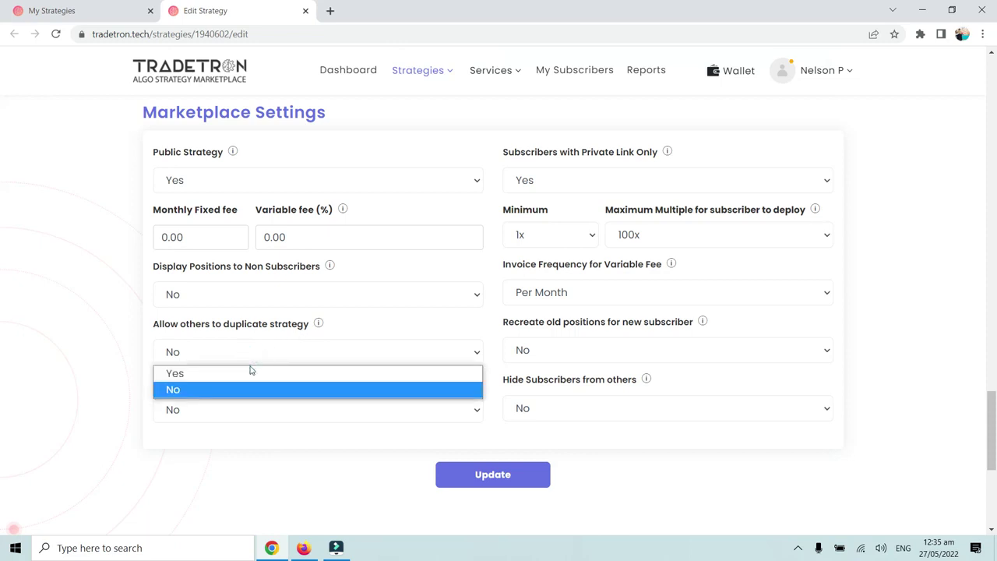
{"action": "left_click", "coordinate": [252, 392]}
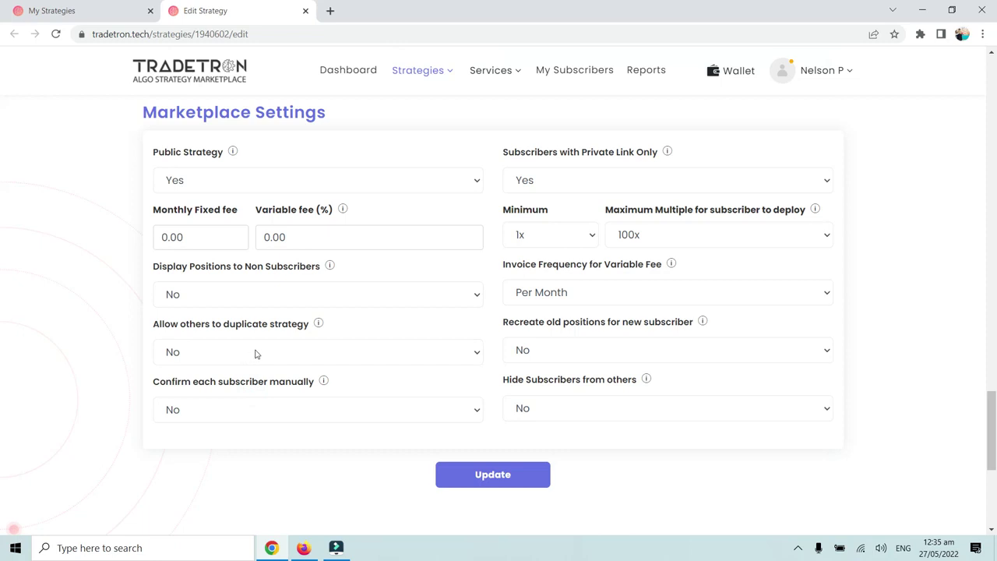
{"action": "left_click", "coordinate": [255, 353]}
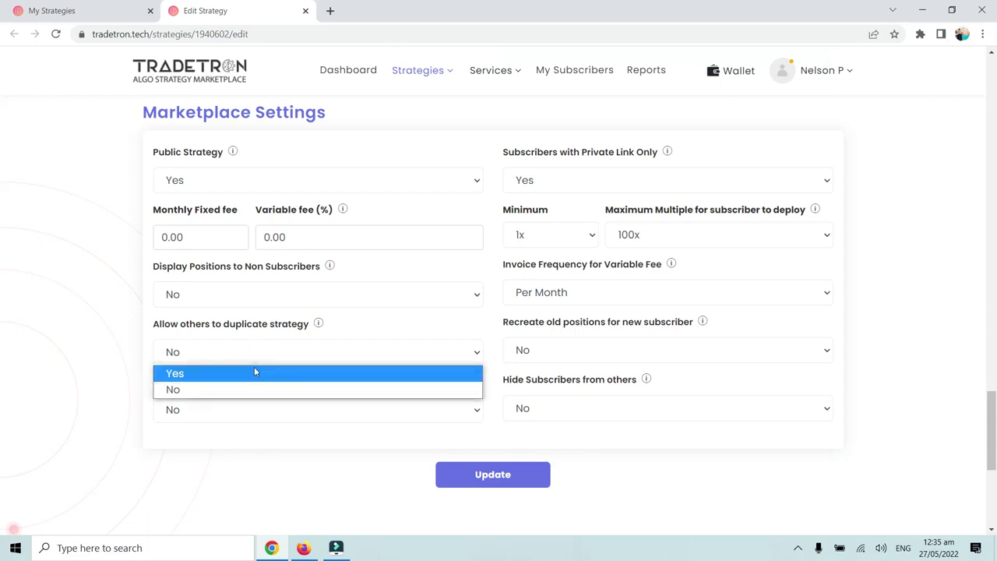
{"action": "left_click", "coordinate": [254, 367]}
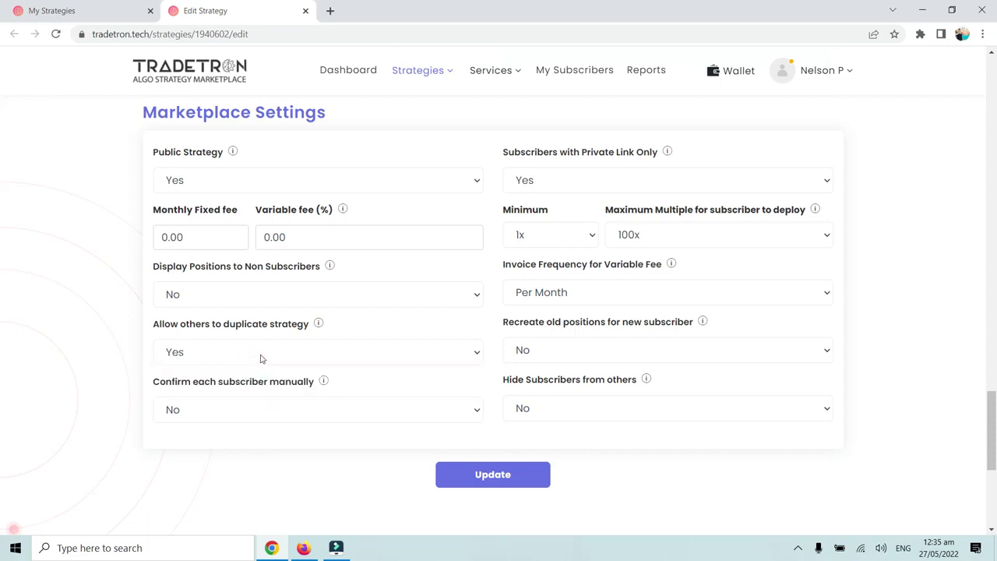
{"action": "scroll", "coordinate": [529, 376], "scroll_direction": "up", "scroll_amount": 6}
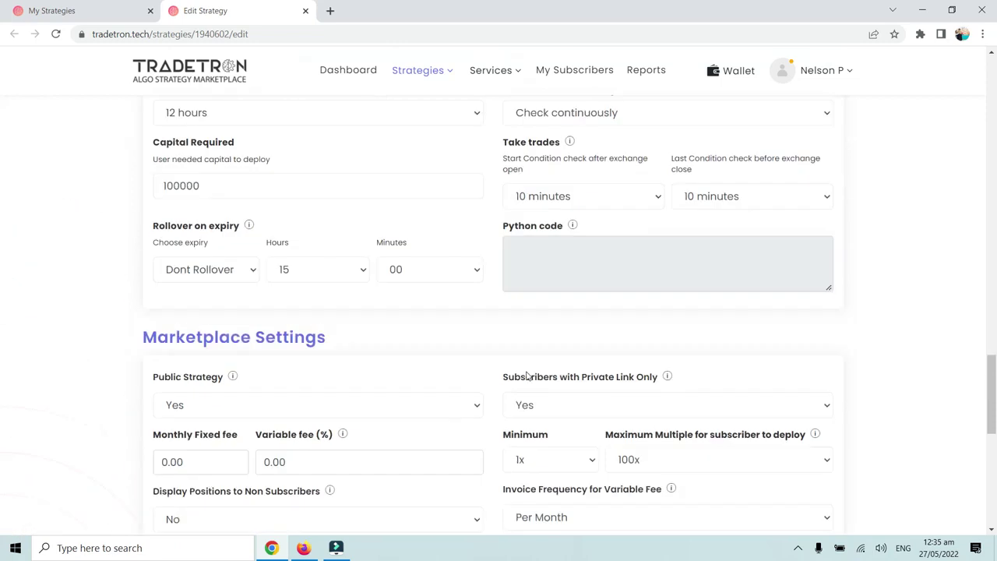
{"action": "scroll", "coordinate": [528, 376], "scroll_direction": "up", "scroll_amount": 3}
{"action": "scroll", "coordinate": [326, 366], "scroll_direction": "up", "scroll_amount": 4}
{"action": "scroll", "coordinate": [325, 366], "scroll_direction": "up", "scroll_amount": 8}
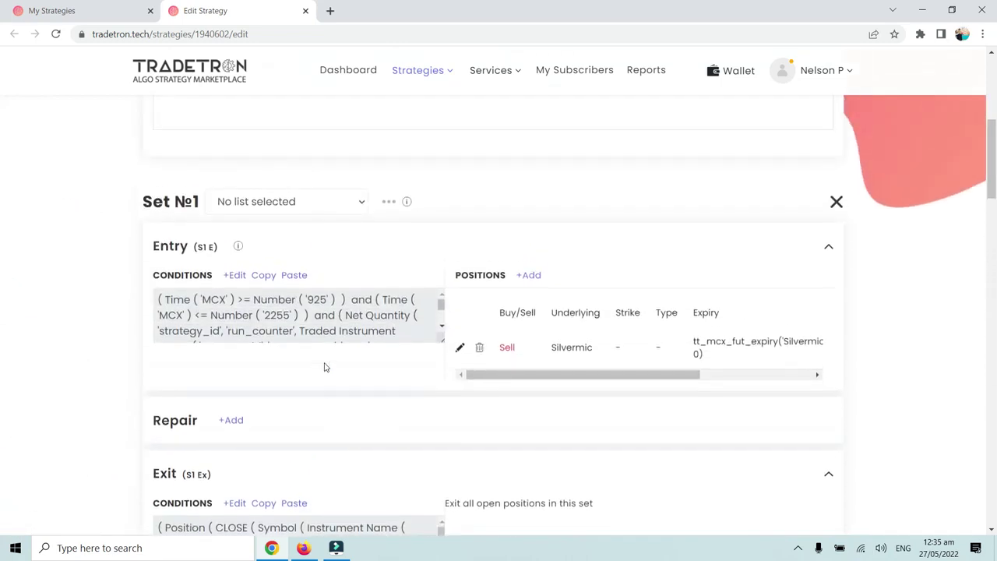
{"action": "scroll", "coordinate": [326, 367], "scroll_direction": "down", "scroll_amount": 1}
{"action": "scroll", "coordinate": [323, 367], "scroll_direction": "up", "scroll_amount": 2}
{"action": "scroll", "coordinate": [318, 371], "scroll_direction": "down", "scroll_amount": 3}
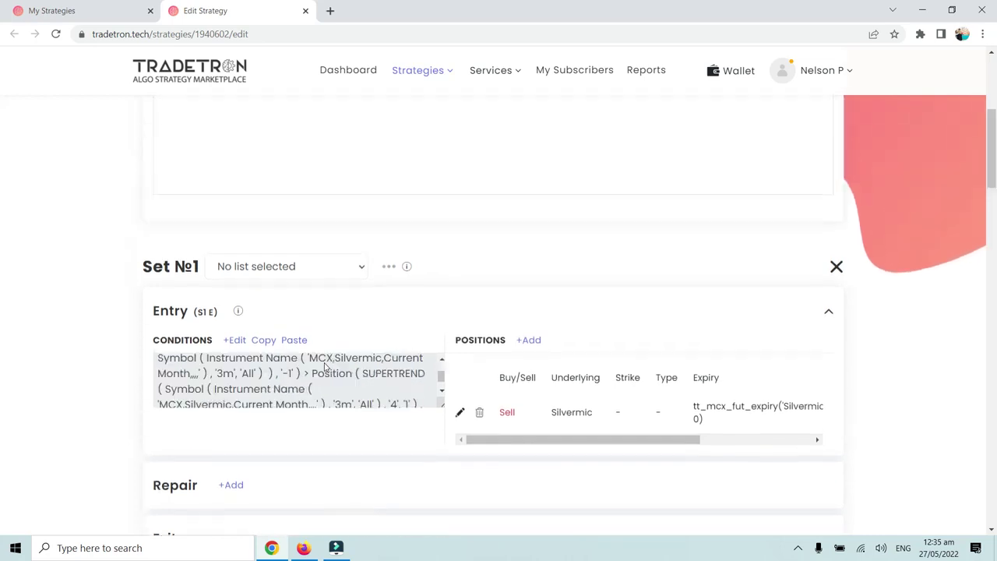
{"action": "scroll", "coordinate": [67, 385], "scroll_direction": "down", "scroll_amount": 12}
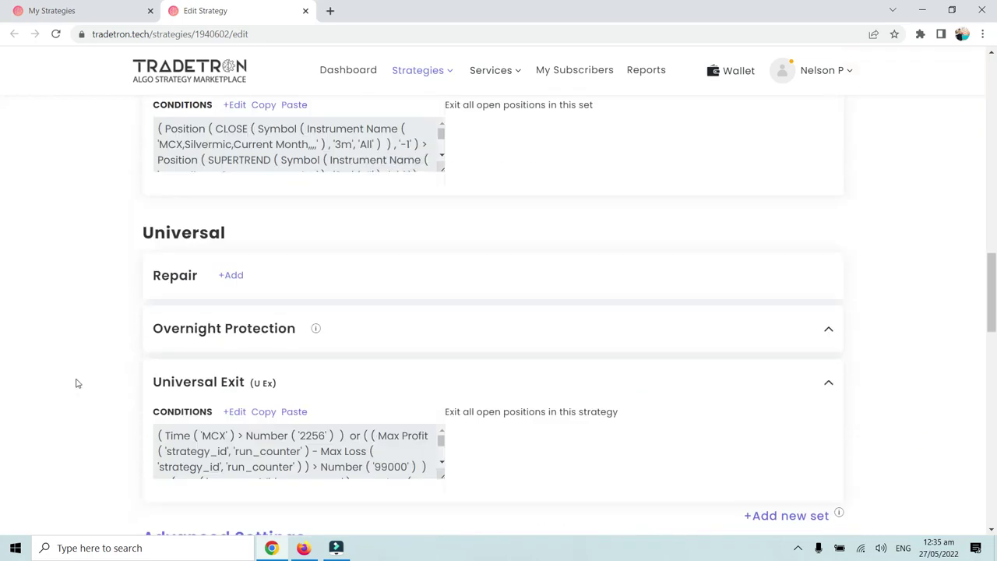
{"action": "scroll", "coordinate": [76, 383], "scroll_direction": "down", "scroll_amount": 6}
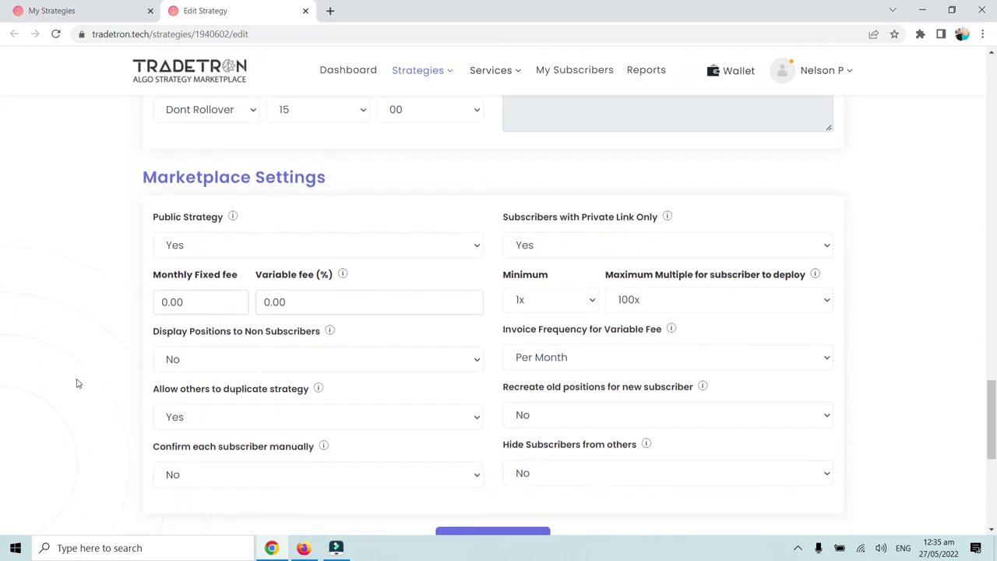
{"action": "scroll", "coordinate": [193, 364], "scroll_direction": "down", "scroll_amount": 1}
{"action": "scroll", "coordinate": [198, 360], "scroll_direction": "up", "scroll_amount": 1}
Set Allow others to duplicate strategy back to No and save the strategy with Update
{"action": "left_click", "coordinate": [206, 423]}
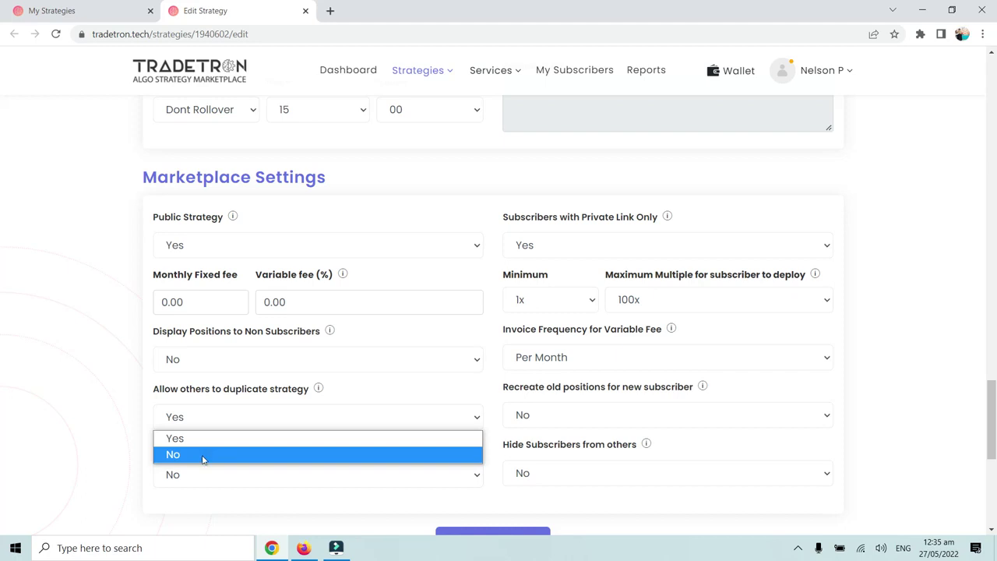
{"action": "left_click", "coordinate": [203, 458]}
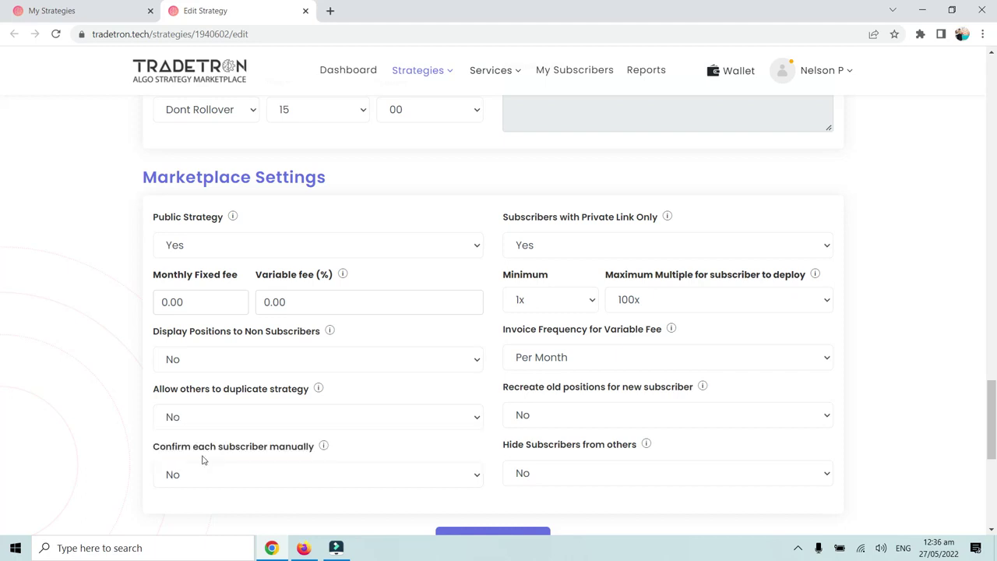
{"action": "left_click", "coordinate": [205, 446]}
{"action": "scroll", "coordinate": [205, 446], "scroll_direction": "down", "scroll_amount": 1}
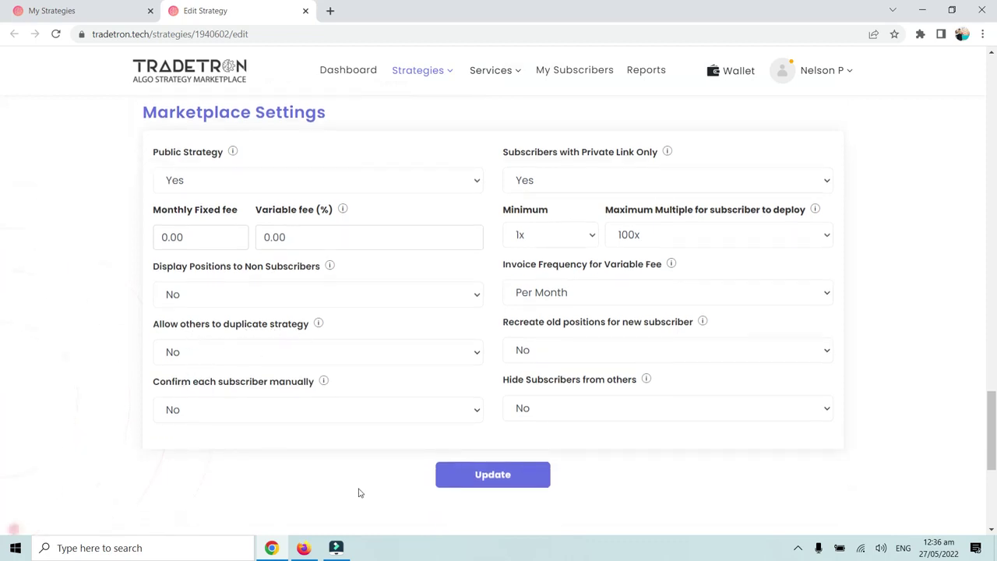
{"action": "left_click", "coordinate": [492, 477]}
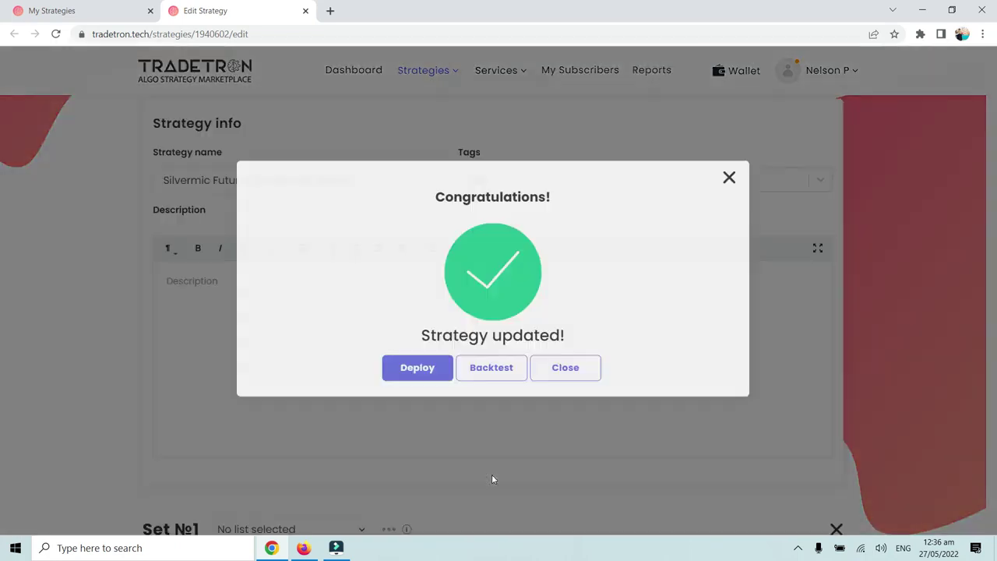
{"action": "left_click", "coordinate": [567, 382]}
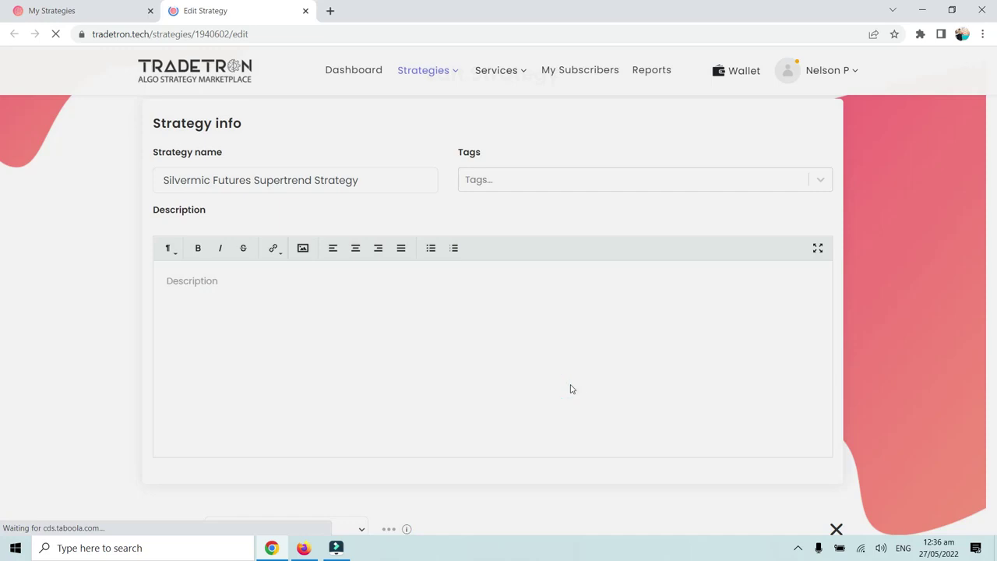
Open a fresh My Strategies list in a new tab
{"action": "left_click", "coordinate": [438, 78]}
{"action": "right_click", "coordinate": [391, 157]}
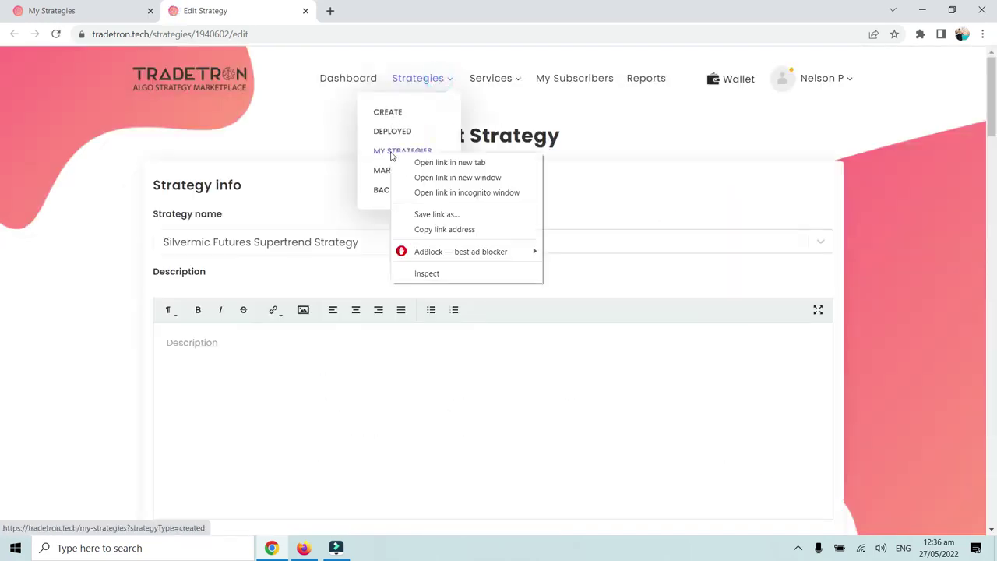
{"action": "left_click", "coordinate": [421, 162]}
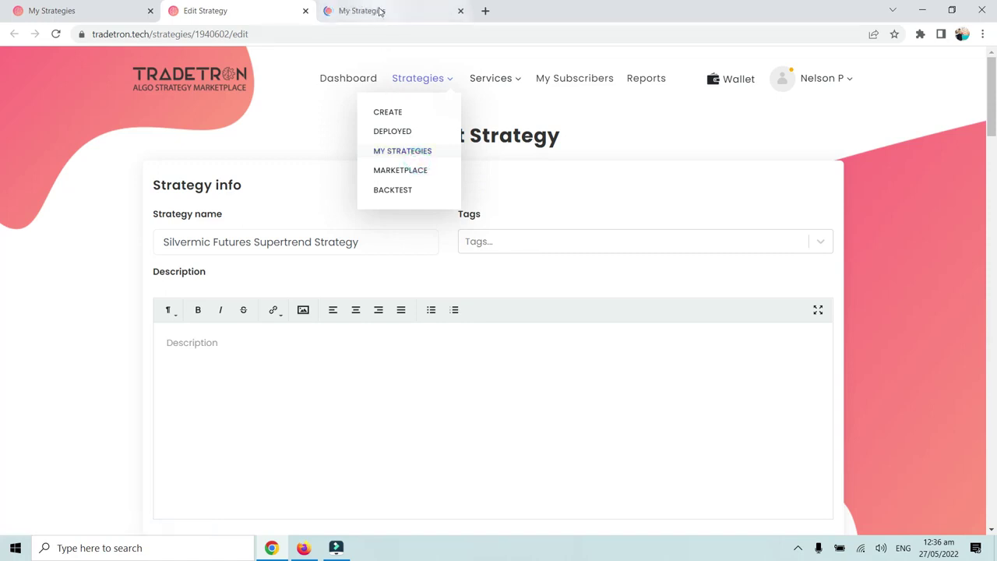
{"action": "left_click", "coordinate": [381, 11]}
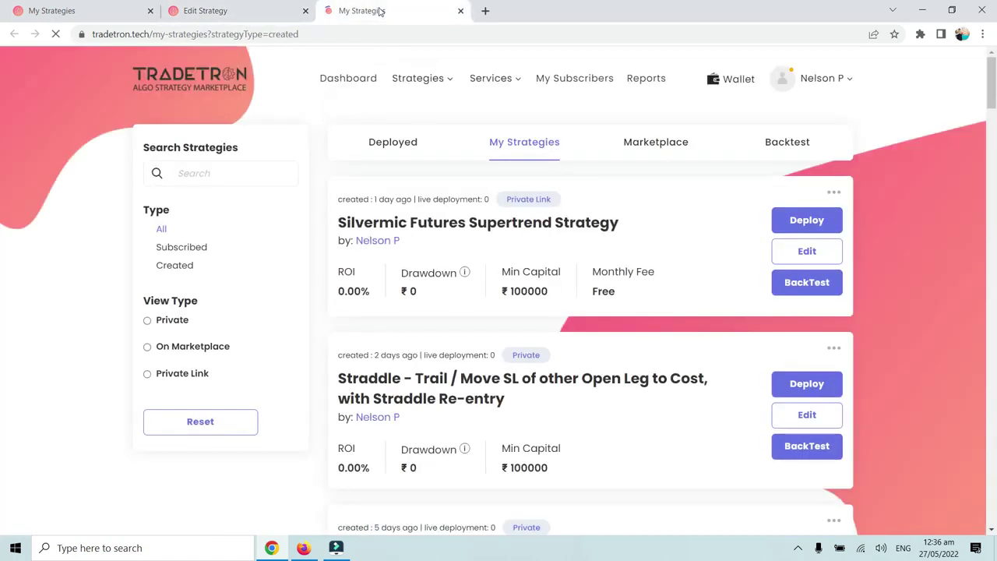
Compare the refreshed list, where Silvermic now shows Private Link, against the older tab
{"action": "left_click", "coordinate": [514, 201]}
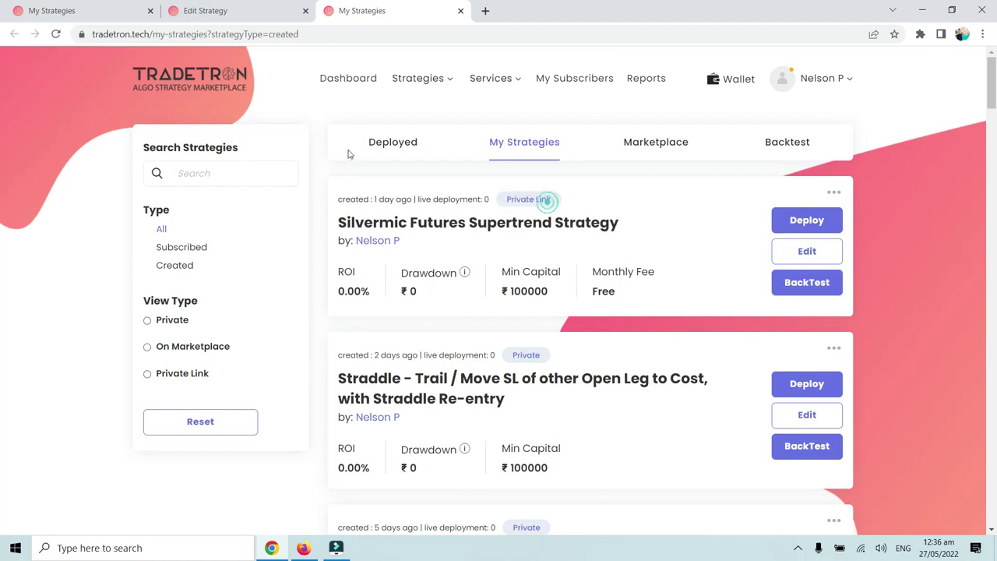
{"action": "left_click", "coordinate": [85, 11]}
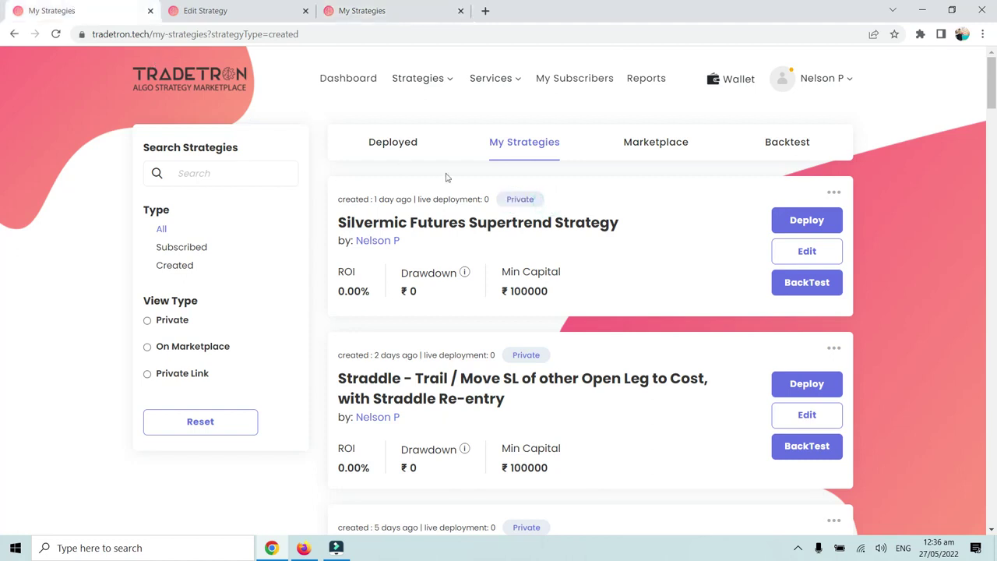
{"action": "left_click", "coordinate": [382, 10]}
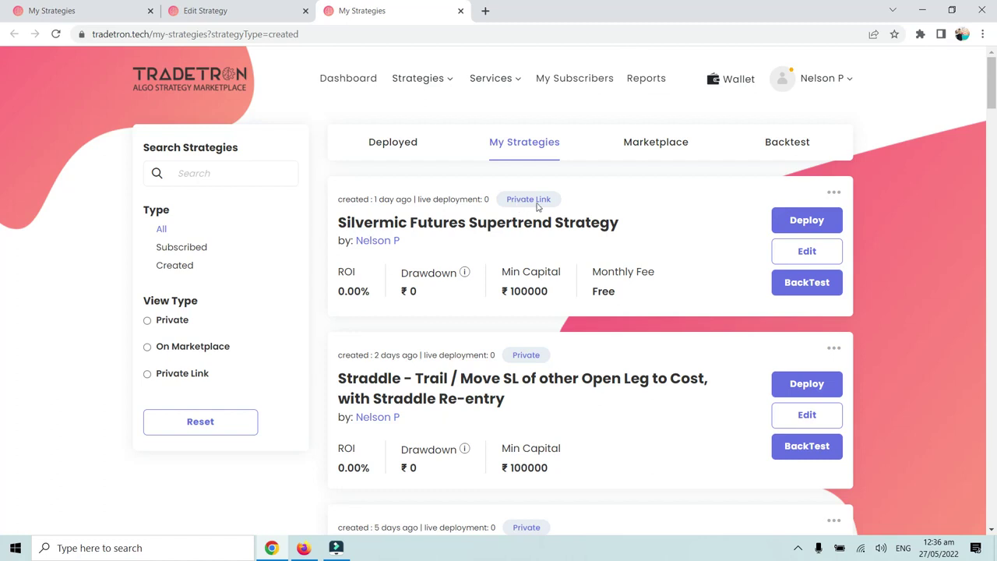
{"action": "left_click", "coordinate": [609, 206]}
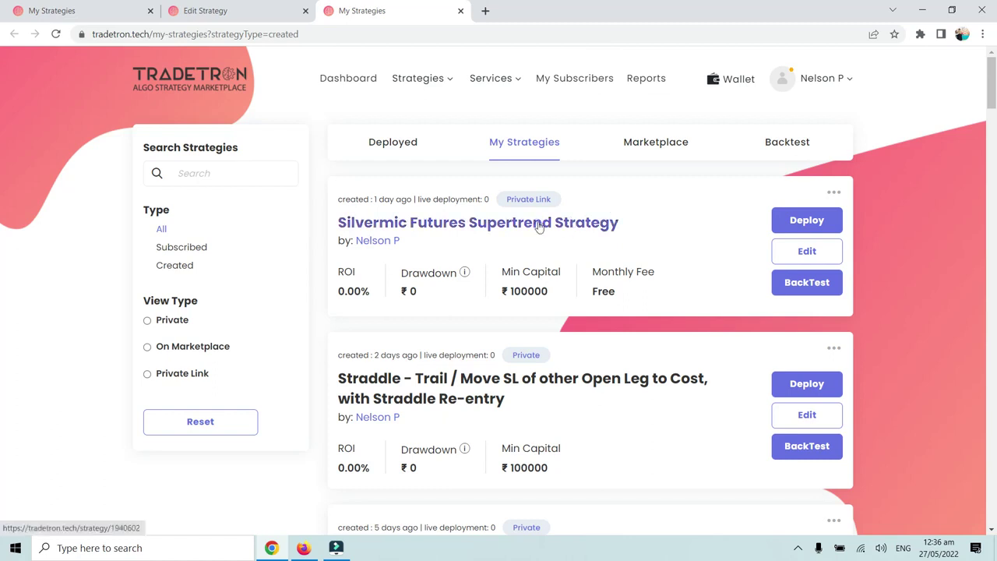
{"action": "right_click", "coordinate": [501, 227]}
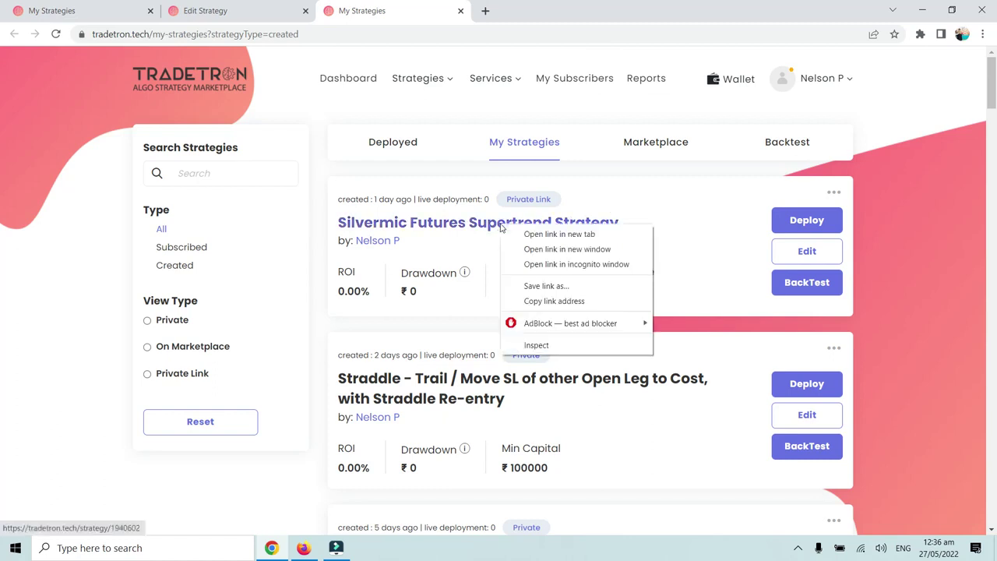
Open the Silvermic strategy's own page in a new tab and copy its URL
{"action": "left_click", "coordinate": [522, 231]}
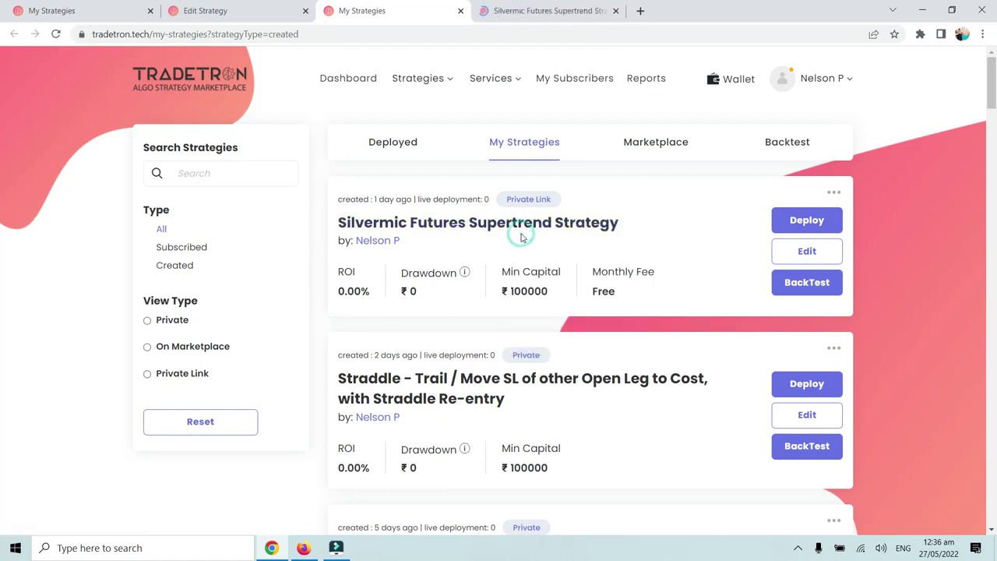
{"action": "left_click", "coordinate": [545, 11]}
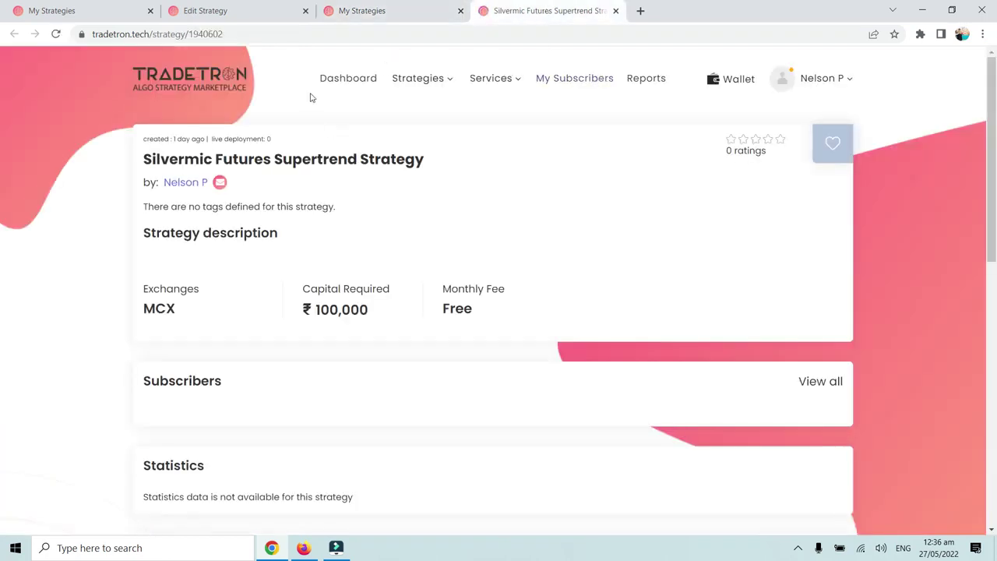
{"action": "left_click", "coordinate": [249, 36]}
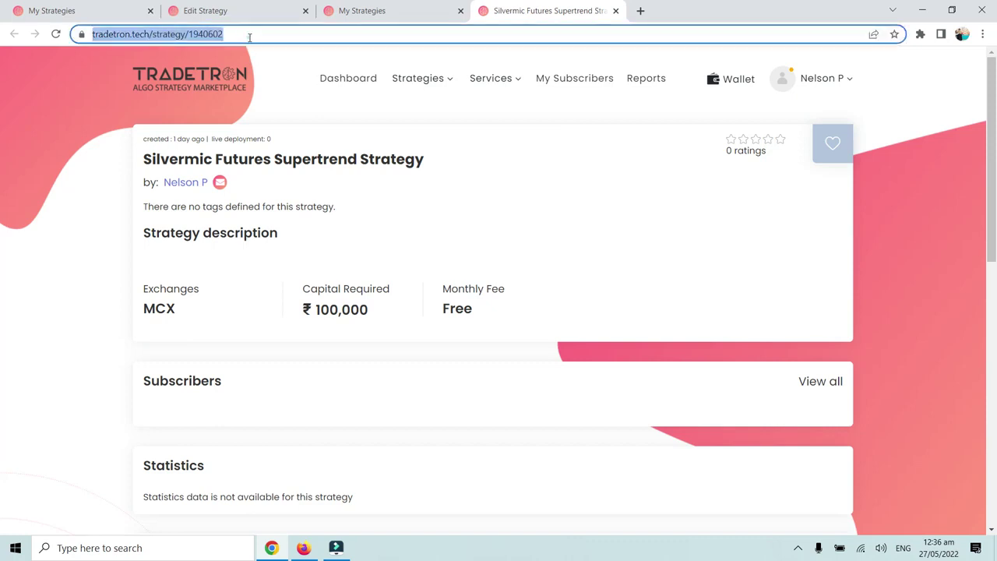
{"action": "left_click", "coordinate": [250, 35]}
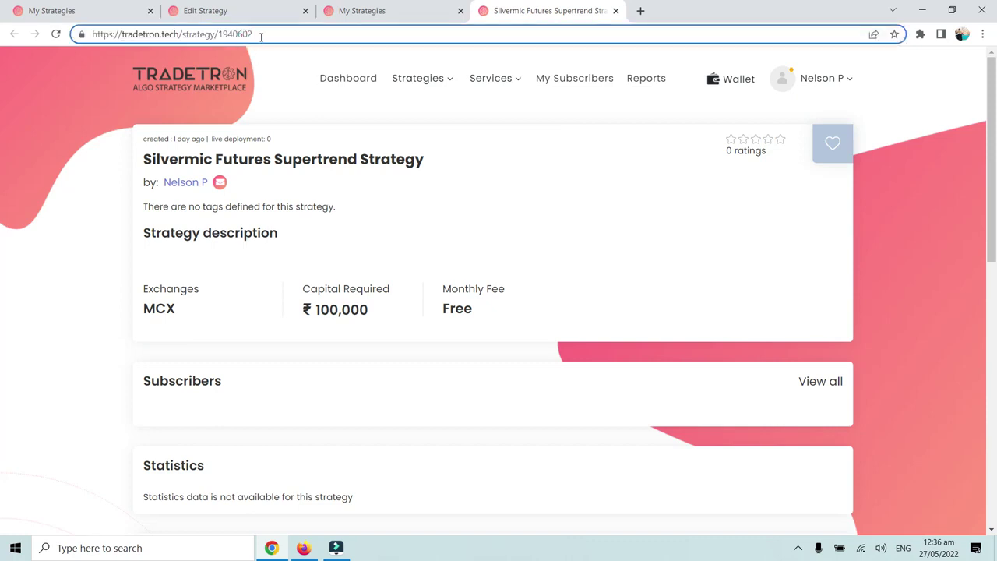
{"action": "left_click_drag", "start_coordinate": [275, 33], "coordinate": [95, 43]}
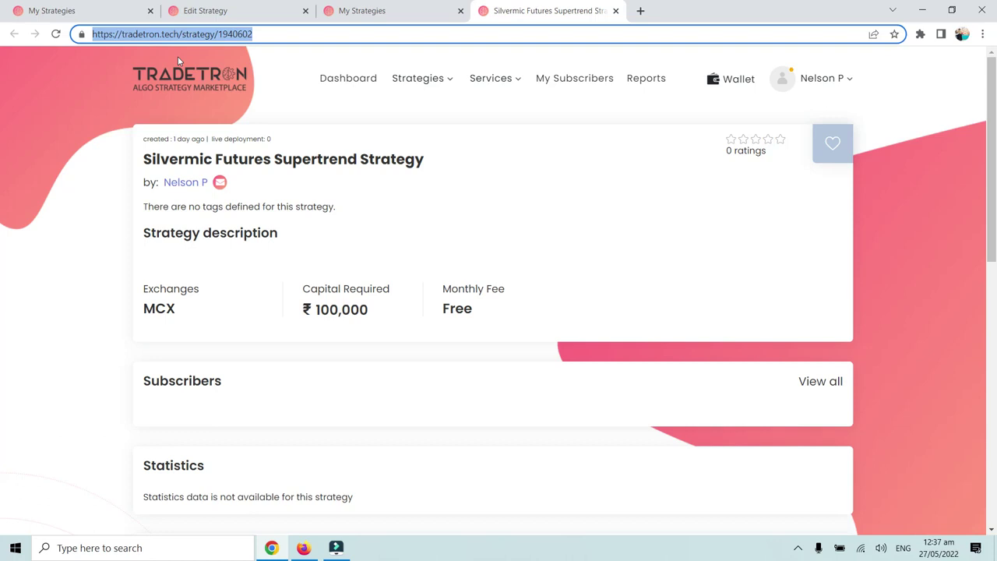
{"action": "left_click_drag", "start_coordinate": [267, 39], "coordinate": [89, 39]}
{"action": "key", "text": "ctrl+c"}
{"action": "left_click", "coordinate": [312, 549]}
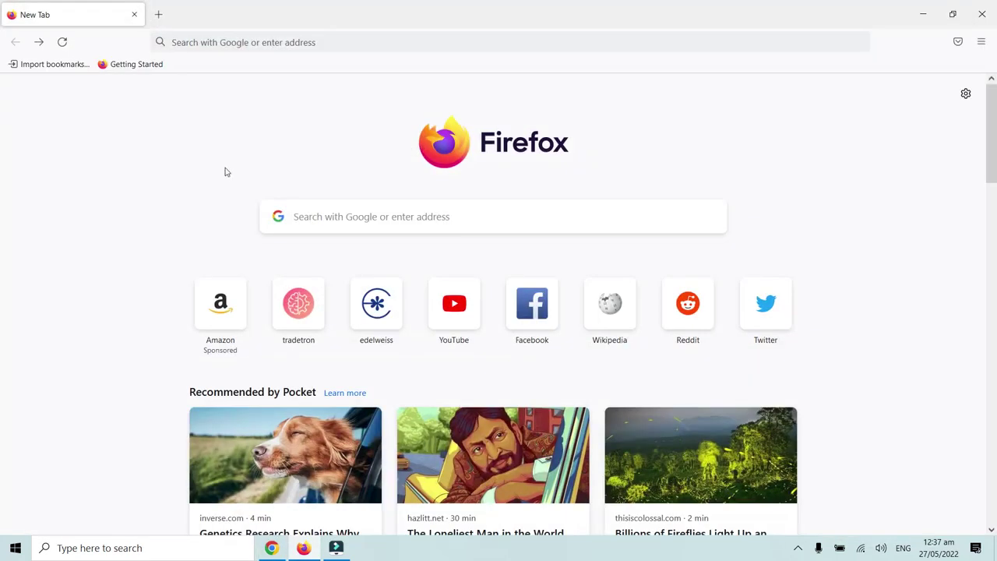
Open the copied strategy link in the logged-out Firefox window
{"action": "left_click", "coordinate": [261, 42]}
{"action": "key", "text": "ctrl+v"}
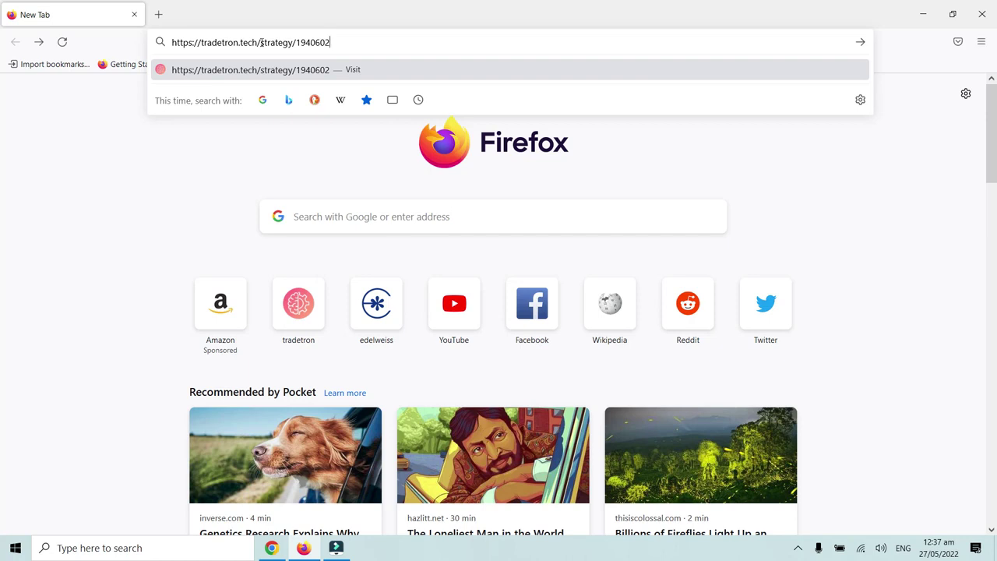
{"action": "key", "text": "Return"}
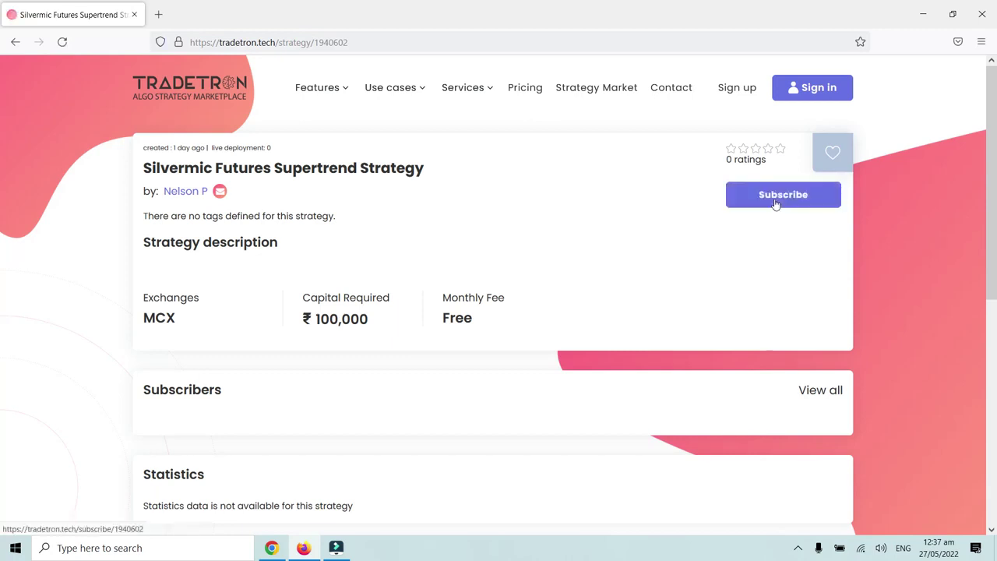
{"action": "key", "text": "alt+Tab"}
{"action": "left_click", "coordinate": [418, 250]}
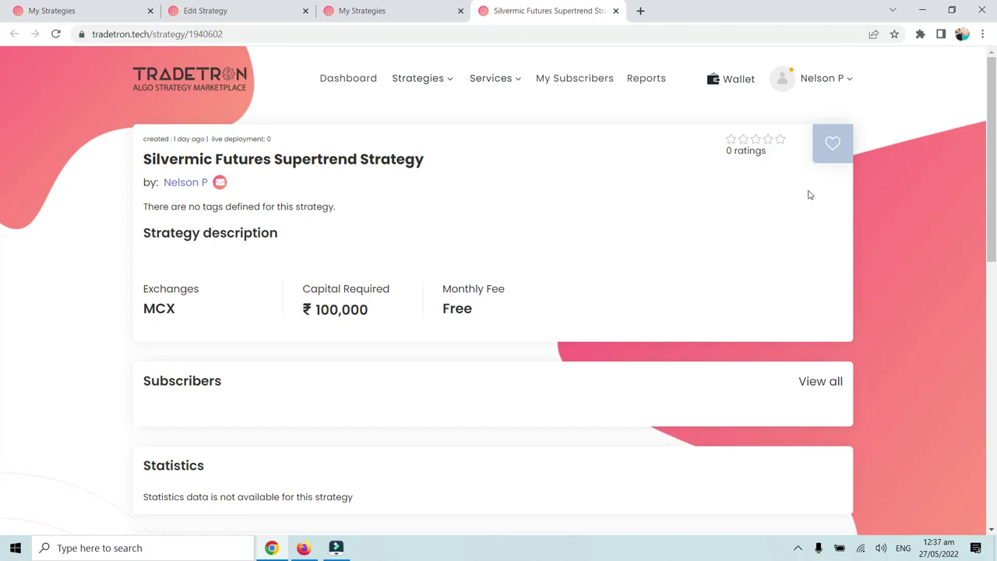
Confirm the signed-out page offers only Subscribe, then return to Chrome's Edit Strategy tab
{"action": "left_click", "coordinate": [311, 550]}
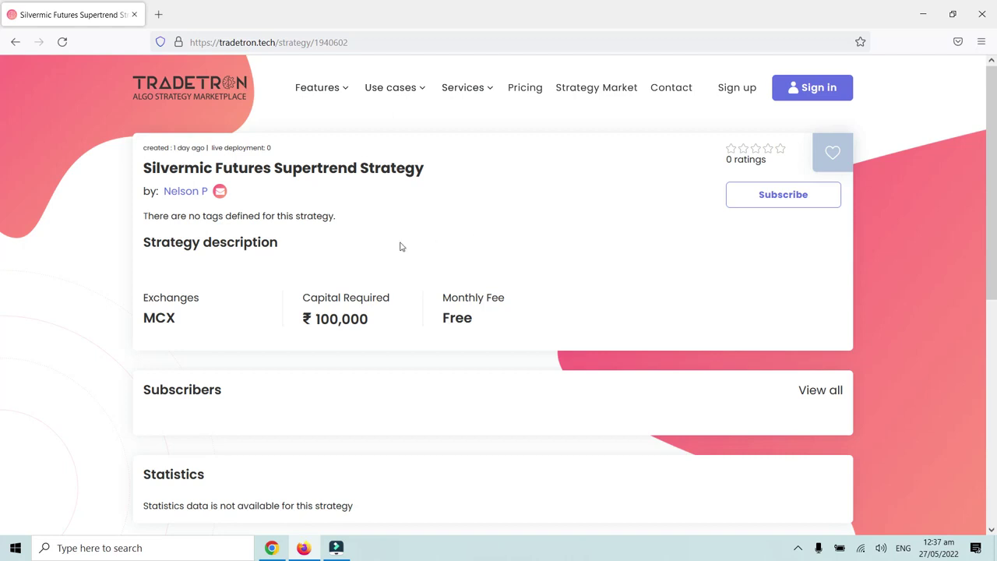
{"action": "left_click", "coordinate": [17, 42]}
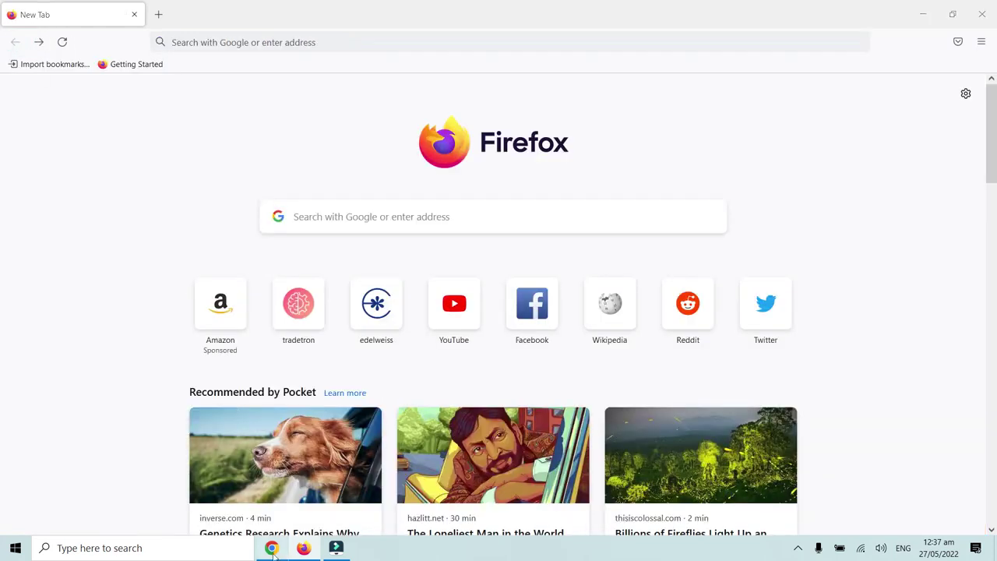
{"action": "left_click", "coordinate": [273, 549]}
{"action": "left_click", "coordinate": [239, 6]}
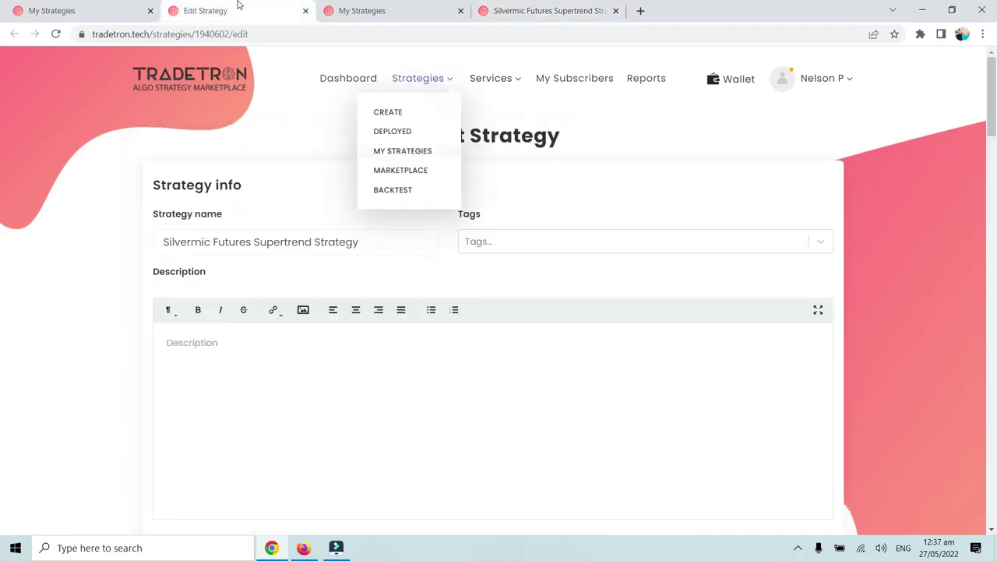
Set Allow others to duplicate strategy to Yes, save with Update, and close the Congratulations popup
{"action": "scroll", "coordinate": [96, 274], "scroll_direction": "down", "scroll_amount": 15}
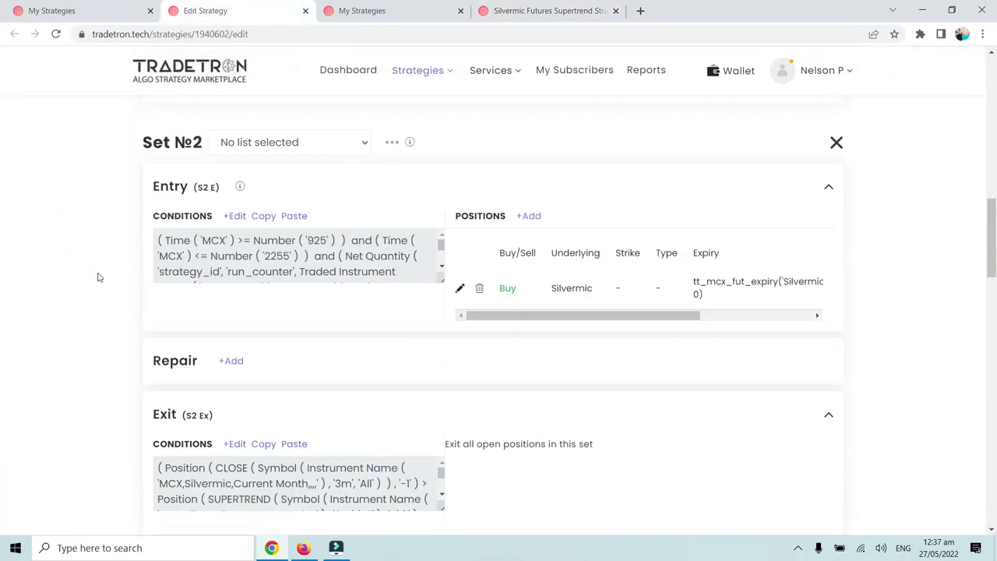
{"action": "scroll", "coordinate": [99, 277], "scroll_direction": "down", "scroll_amount": 10}
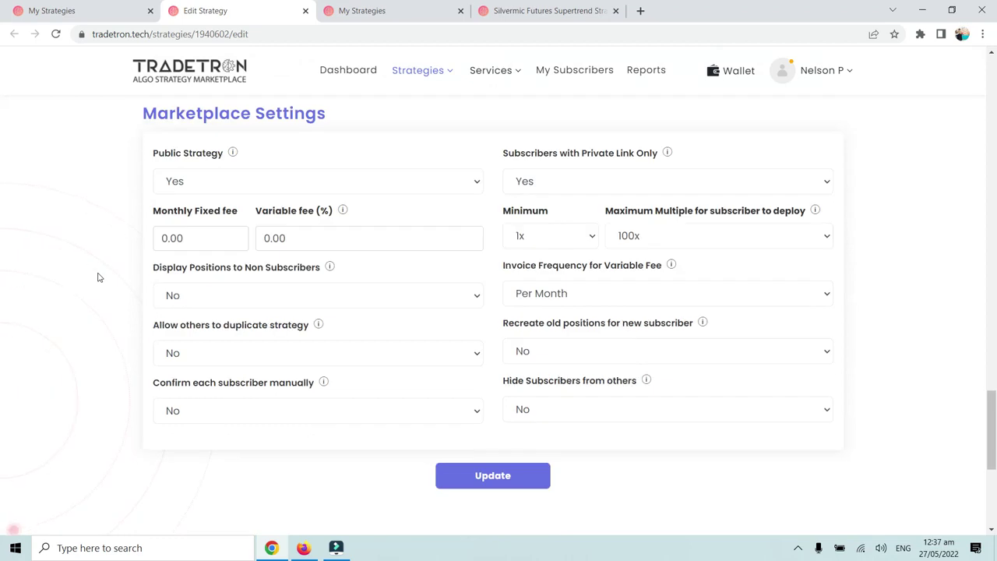
{"action": "scroll", "coordinate": [98, 277], "scroll_direction": "up", "scroll_amount": 1}
{"action": "scroll", "coordinate": [98, 277], "scroll_direction": "down", "scroll_amount": 1}
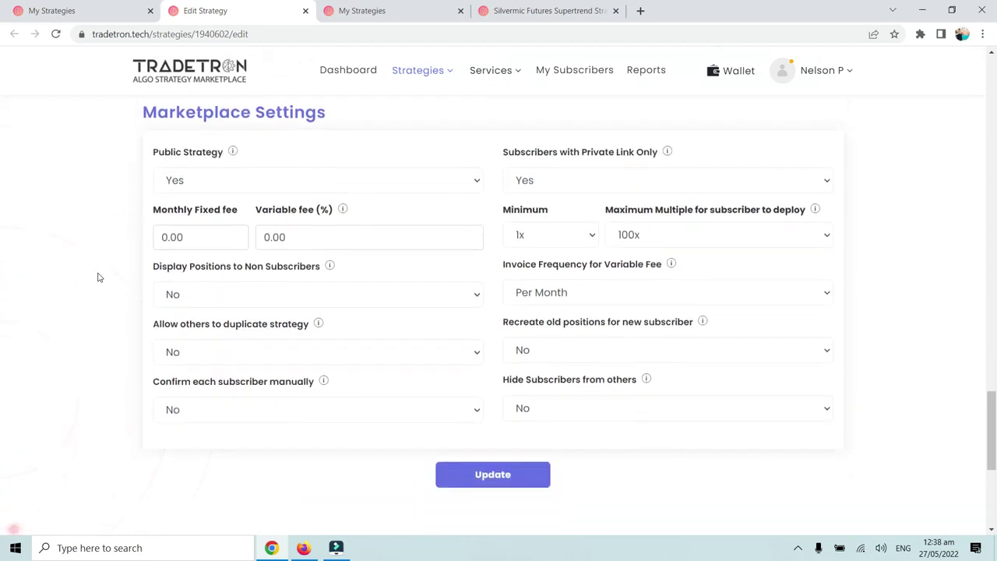
{"action": "left_click", "coordinate": [204, 355]}
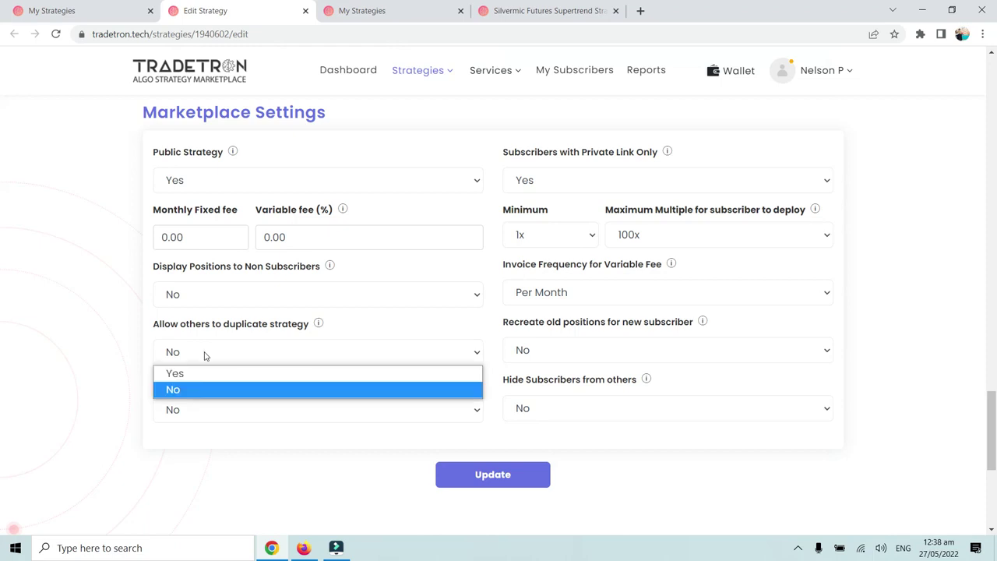
{"action": "left_click", "coordinate": [202, 376]}
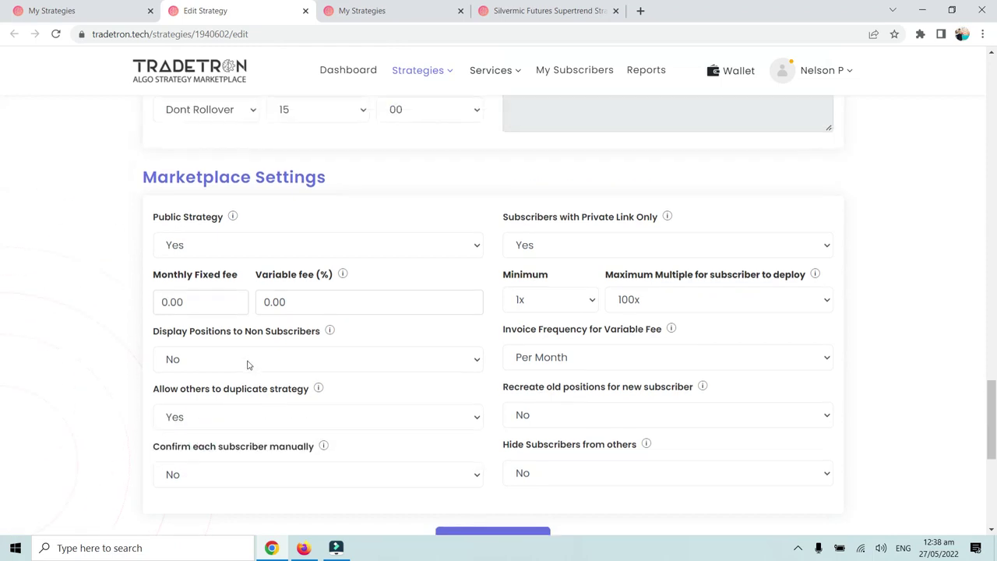
{"action": "left_click", "coordinate": [482, 484]}
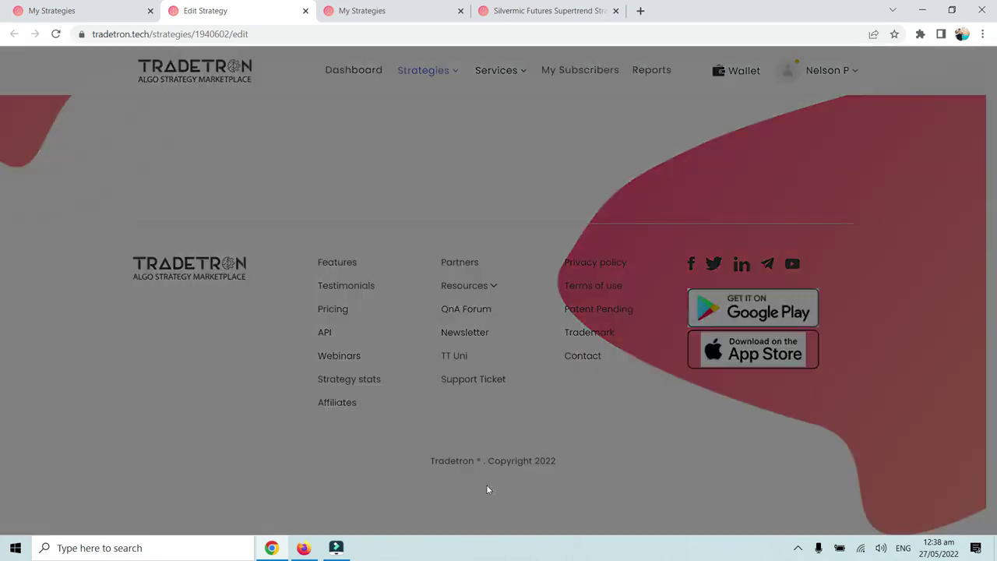
{"action": "left_click", "coordinate": [566, 380]}
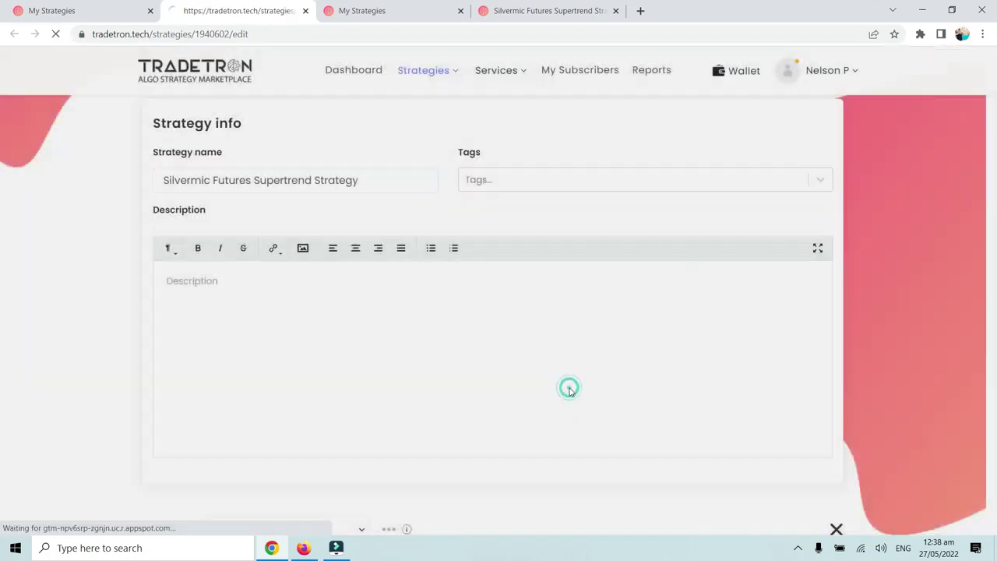
Reload the strategy page in Chrome and select its URL
{"action": "left_click", "coordinate": [514, 11]}
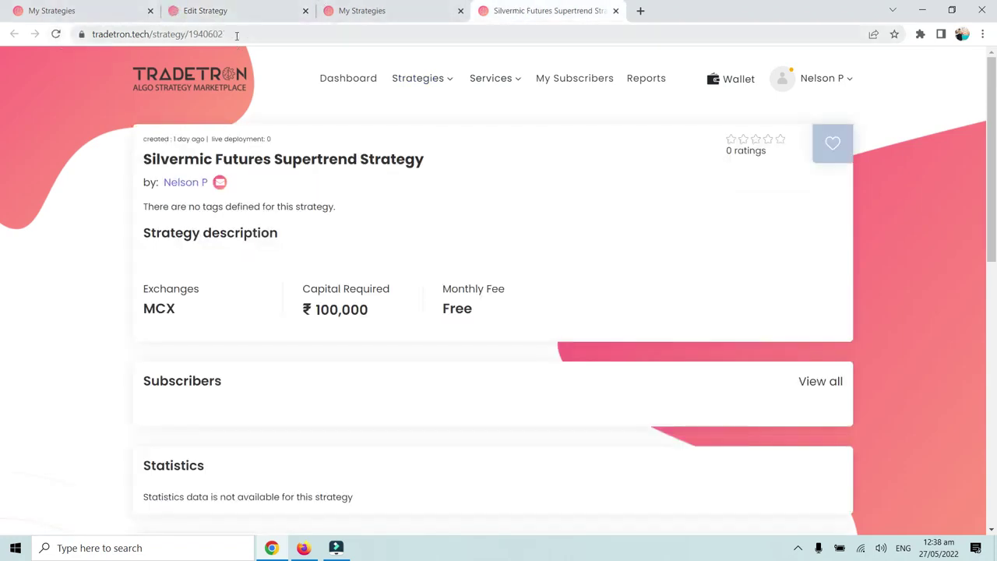
{"action": "left_click", "coordinate": [56, 34]}
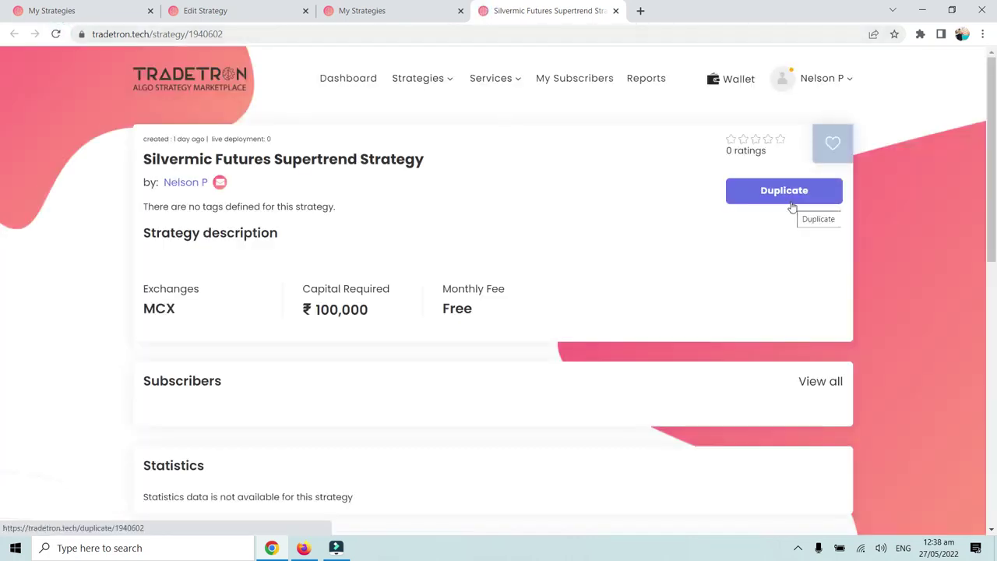
{"action": "left_click", "coordinate": [204, 36]}
{"action": "key", "text": "ctrl+c"}
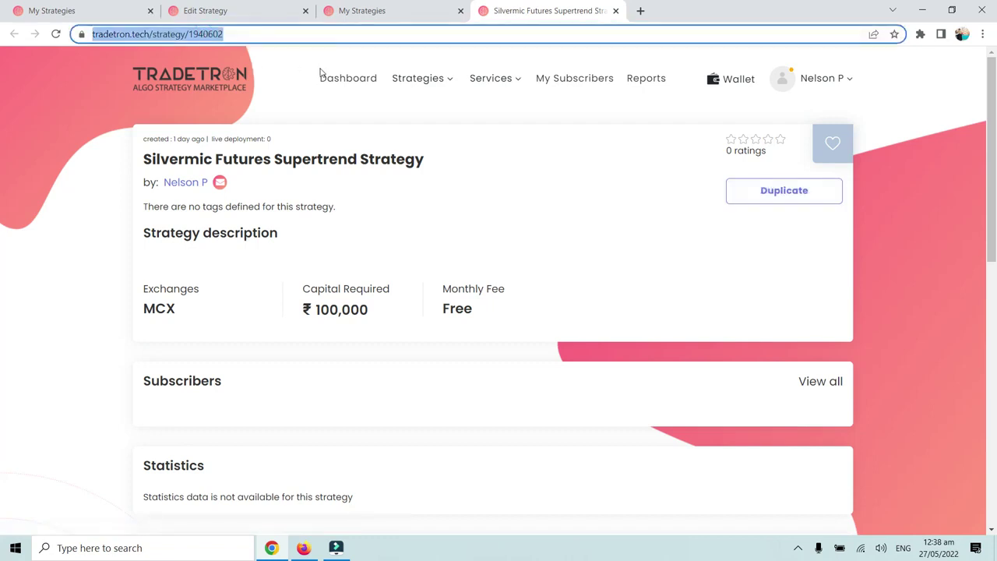
Reopen the link in signed-out Firefox to confirm Duplicate is offered, then return to Chrome
{"action": "left_click", "coordinate": [303, 548]}
{"action": "left_click", "coordinate": [296, 41]}
{"action": "key", "text": "ctrl+v"}
{"action": "key", "text": "Return"}
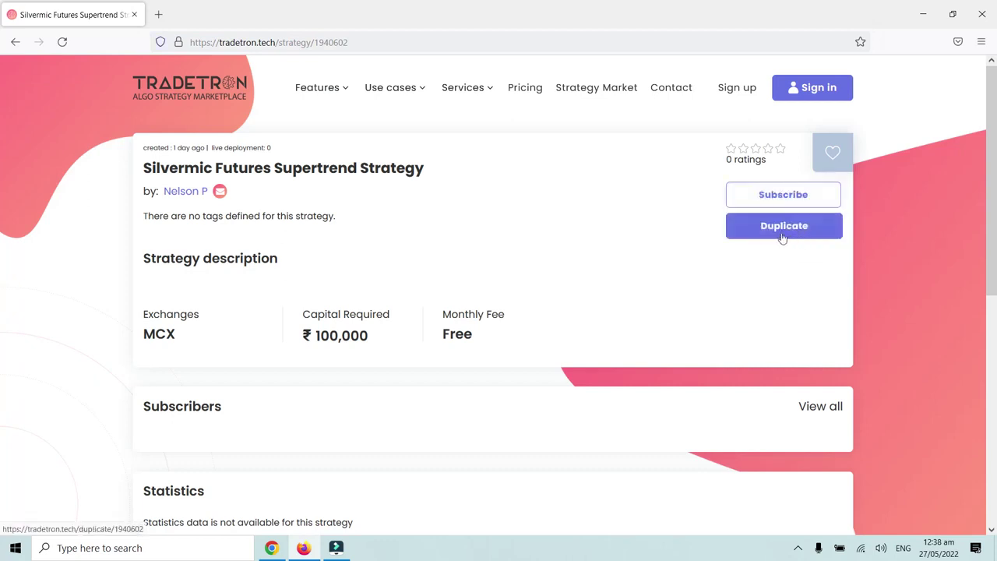
{"action": "left_click", "coordinate": [272, 549]}
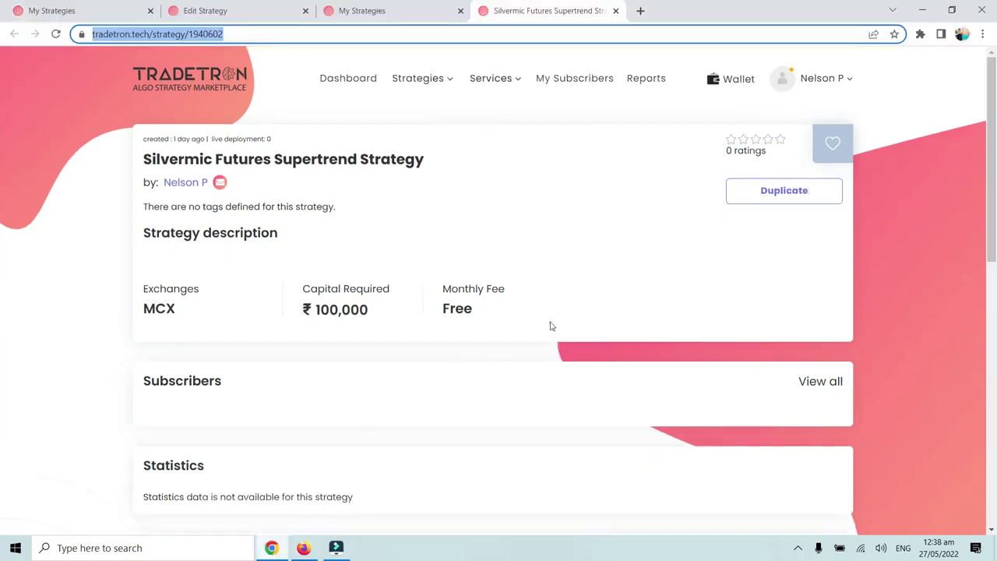
Duplicate the Silvermic strategy, dismiss the success toast, and go back to My Strategies
{"action": "left_click", "coordinate": [589, 295]}
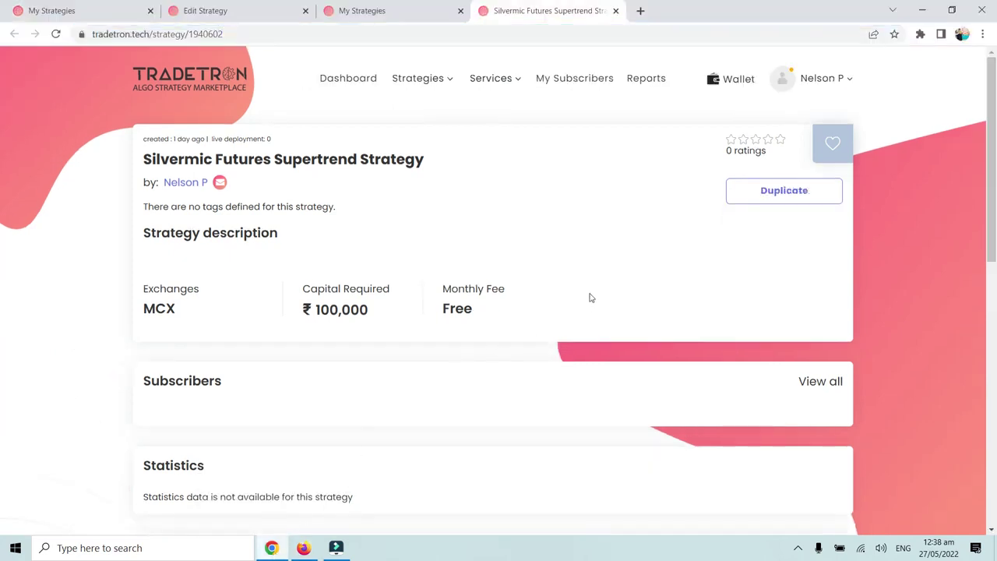
{"action": "left_click", "coordinate": [788, 197]}
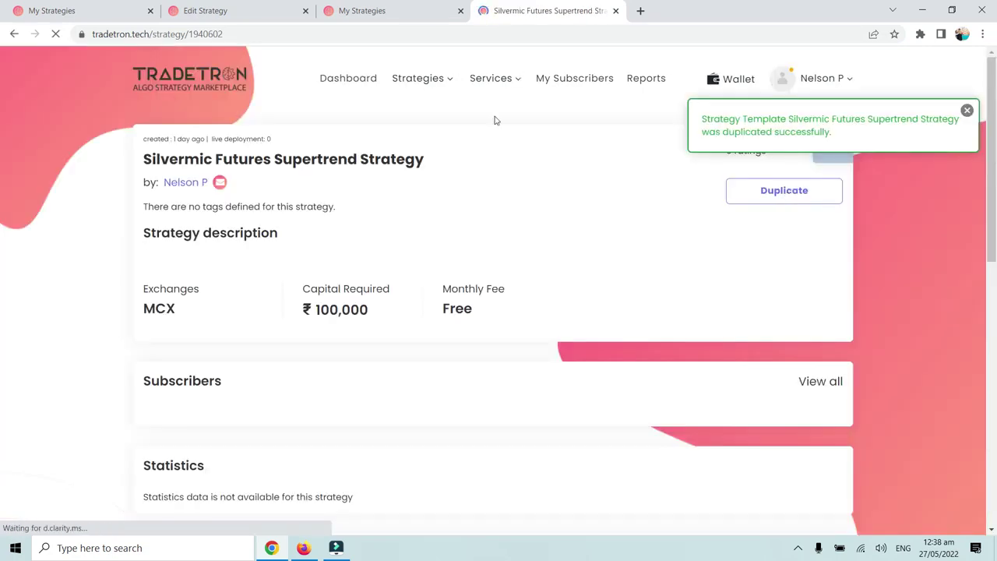
{"action": "left_click", "coordinate": [967, 112]}
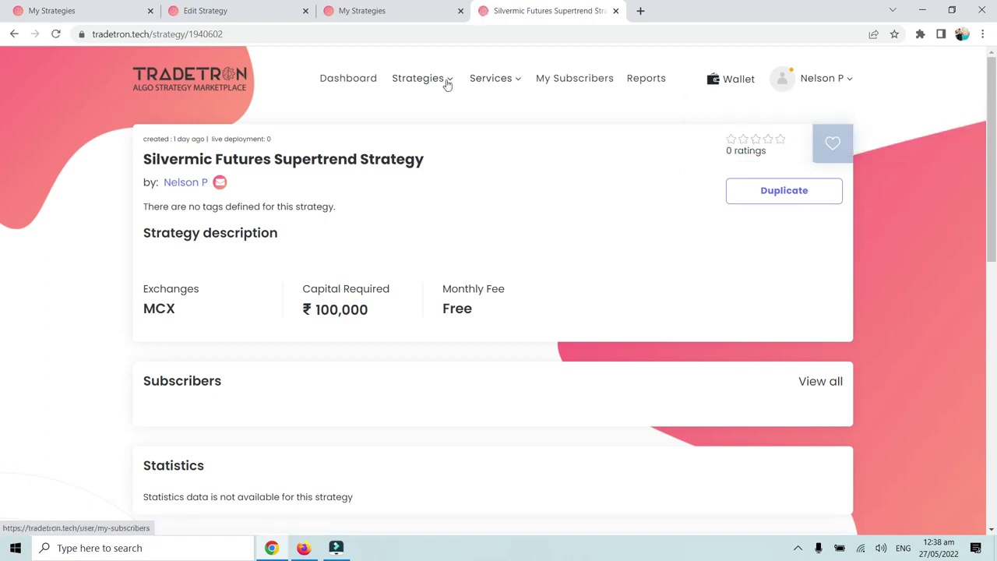
{"action": "left_click", "coordinate": [445, 80]}
{"action": "left_click", "coordinate": [409, 153]}
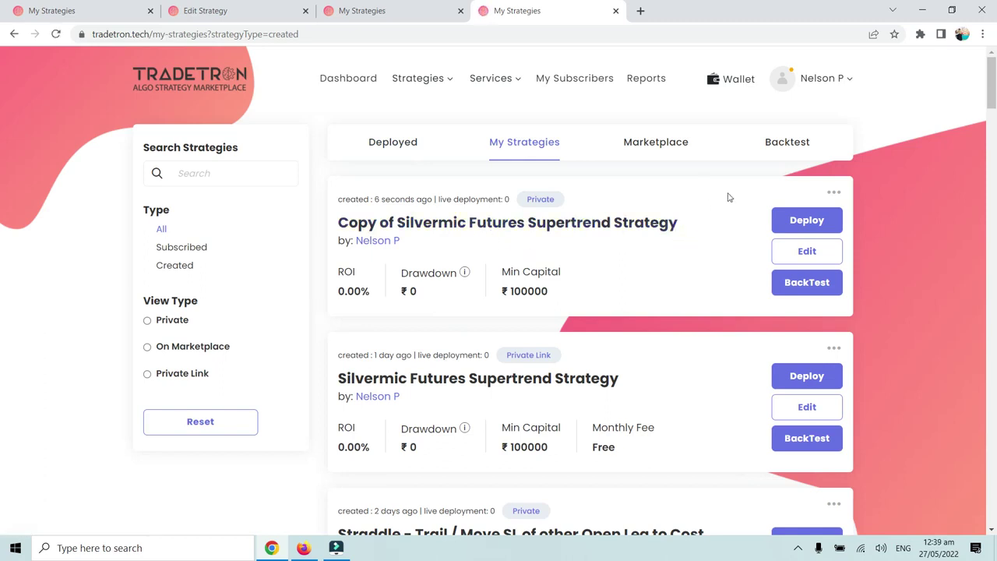
Open the Copy of Silvermic Futures Supertrend Strategy for editing and review its settings
{"action": "left_click", "coordinate": [807, 253]}
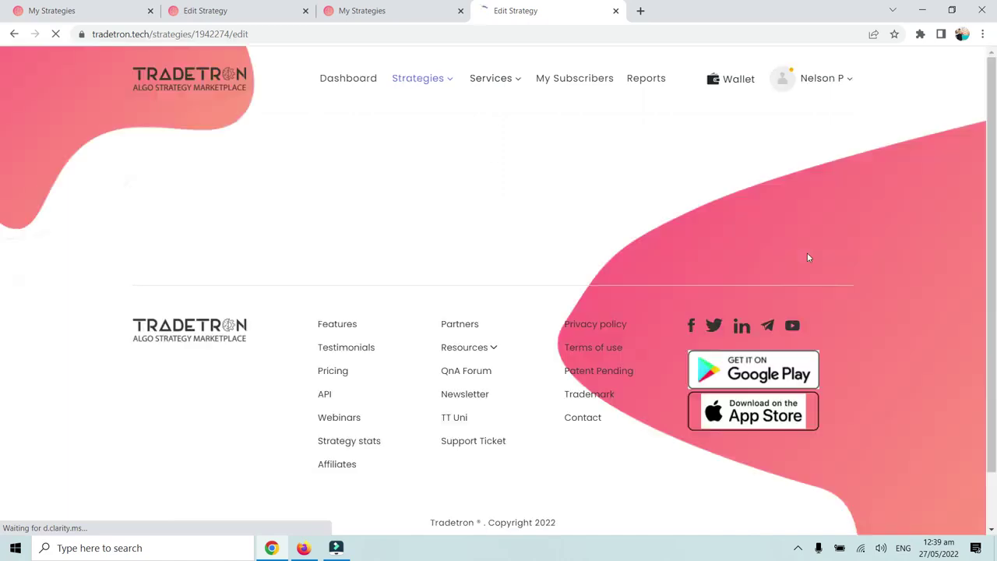
{"action": "scroll", "coordinate": [578, 231], "scroll_direction": "down", "scroll_amount": 6}
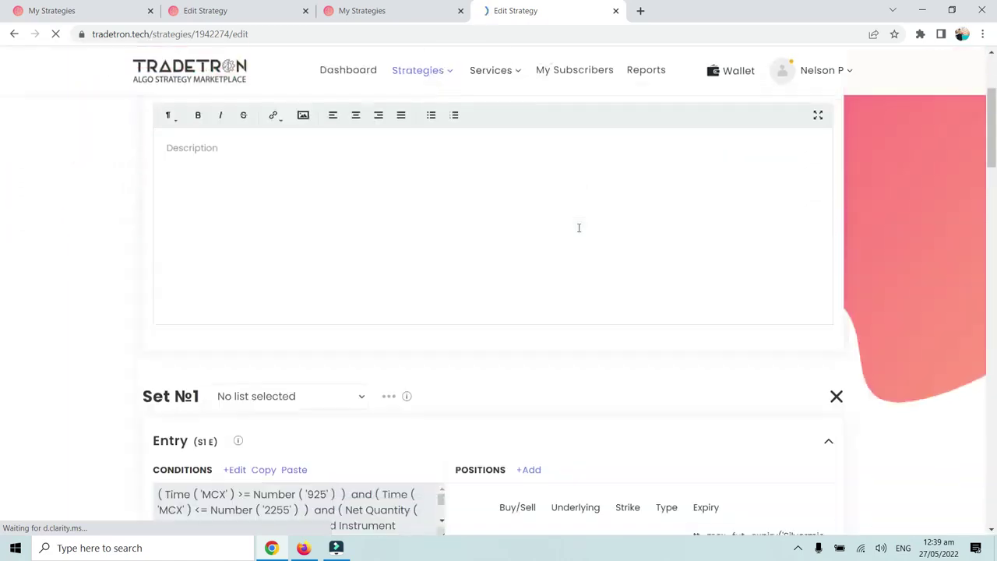
{"action": "scroll", "coordinate": [456, 290], "scroll_direction": "down", "scroll_amount": 10}
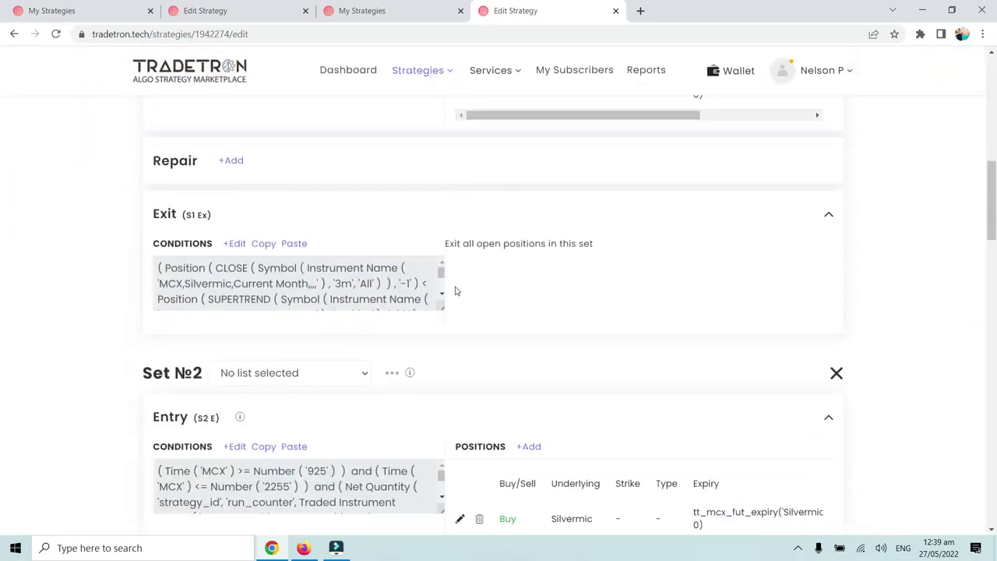
{"action": "scroll", "coordinate": [457, 290], "scroll_direction": "down", "scroll_amount": 1}
{"action": "scroll", "coordinate": [456, 290], "scroll_direction": "up", "scroll_amount": 1}
{"action": "scroll", "coordinate": [456, 291], "scroll_direction": "down", "scroll_amount": 2}
{"action": "scroll", "coordinate": [457, 291], "scroll_direction": "down", "scroll_amount": 3}
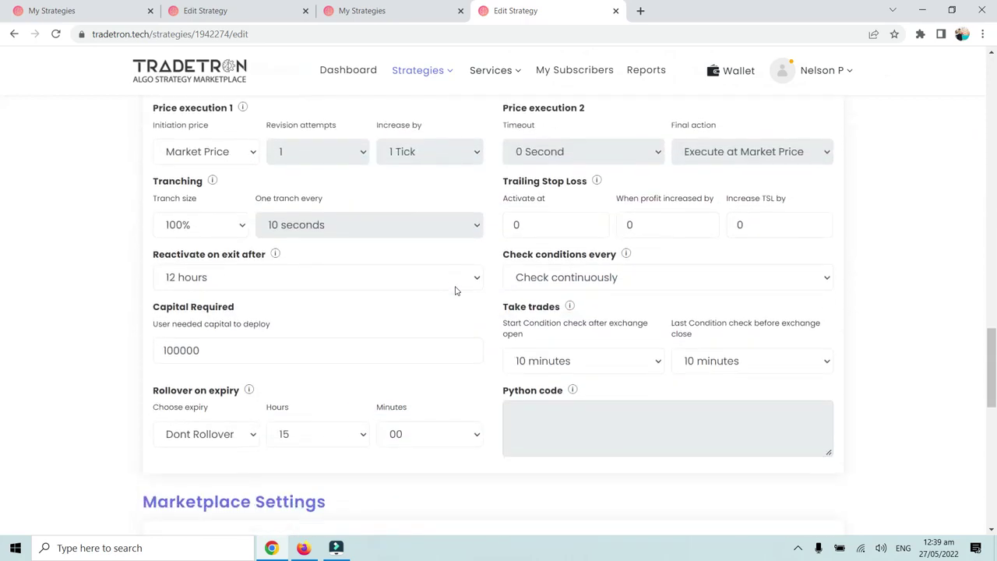
{"action": "scroll", "coordinate": [456, 289], "scroll_direction": "down", "scroll_amount": 2}
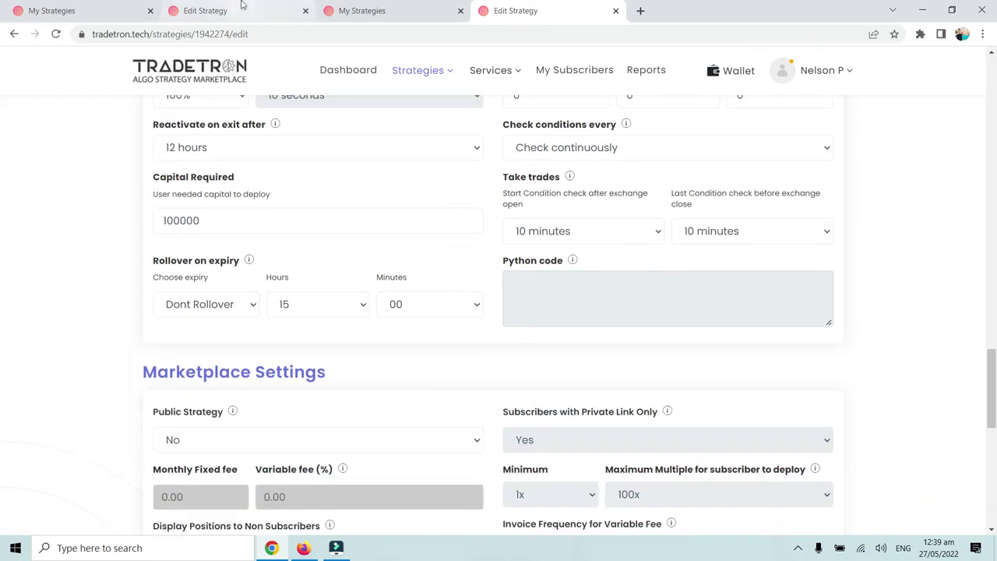
Compare the copy's settings with the original's Edit Strategy tab, then close the copy's tab
{"action": "left_click", "coordinate": [242, 7]}
{"action": "scroll", "coordinate": [288, 156], "scroll_direction": "down", "scroll_amount": 6}
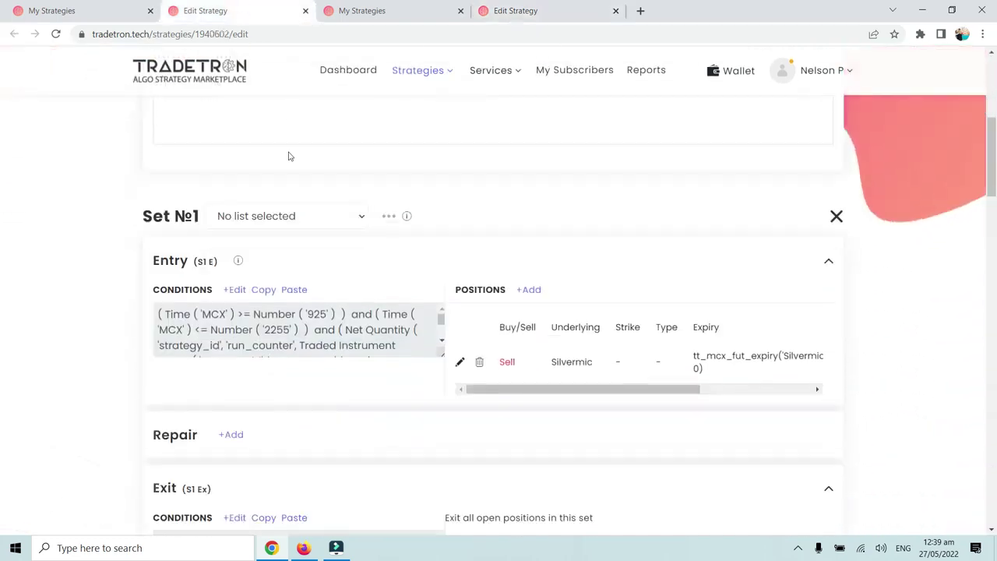
{"action": "scroll", "coordinate": [288, 156], "scroll_direction": "up", "scroll_amount": 1}
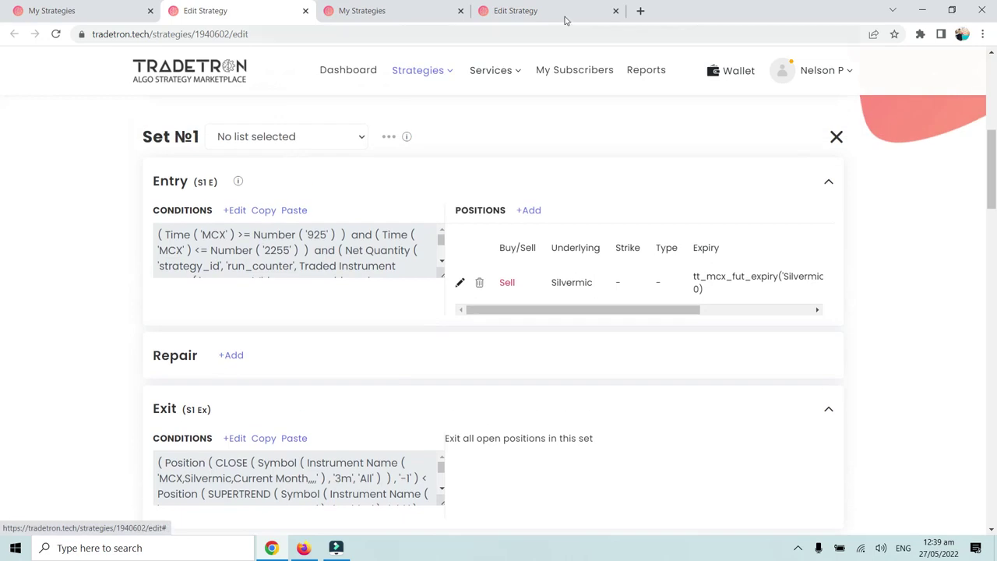
{"action": "left_click", "coordinate": [536, 10]}
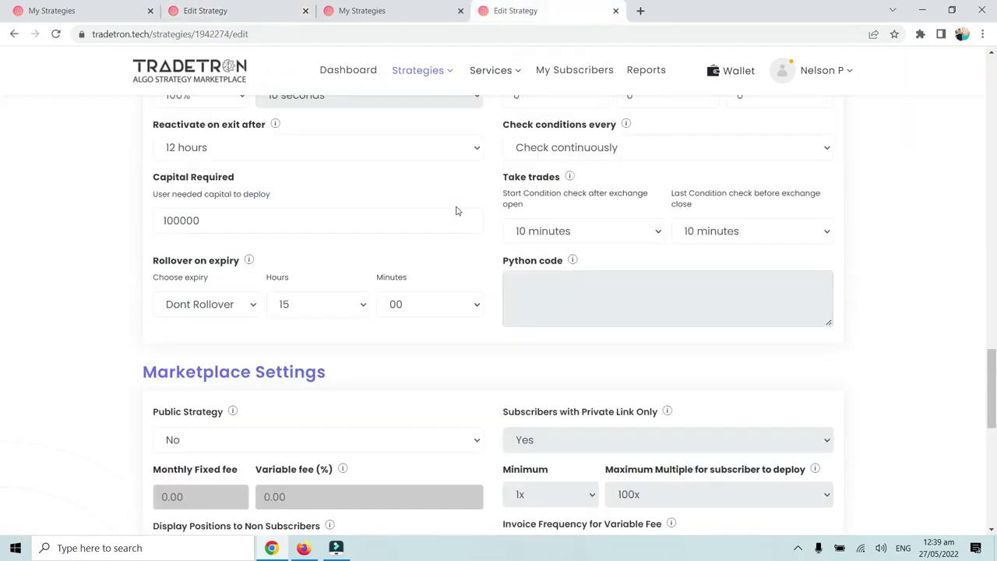
{"action": "scroll", "coordinate": [457, 211], "scroll_direction": "down", "scroll_amount": 6}
{"action": "scroll", "coordinate": [457, 211], "scroll_direction": "up", "scroll_amount": 2}
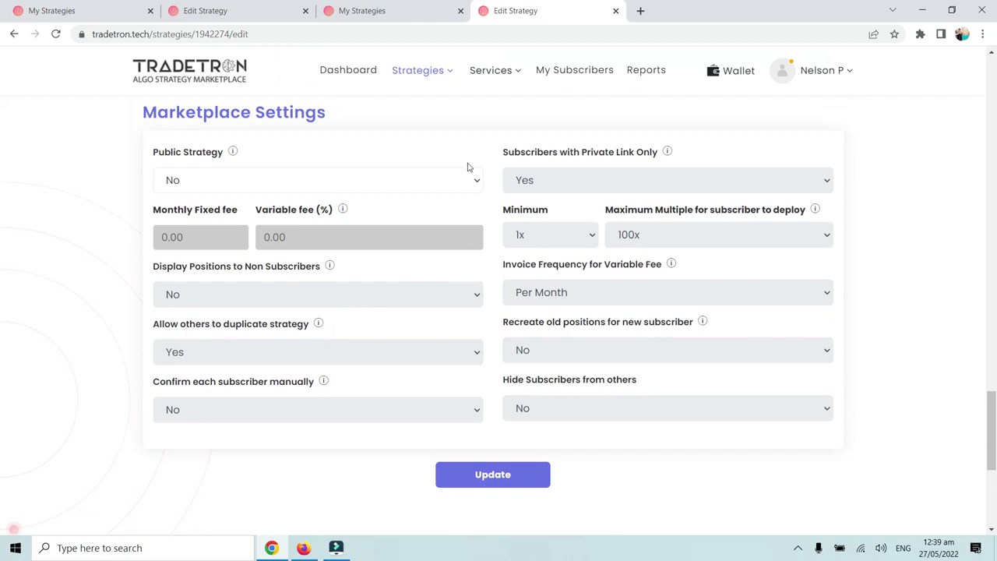
{"action": "left_click", "coordinate": [615, 11]}
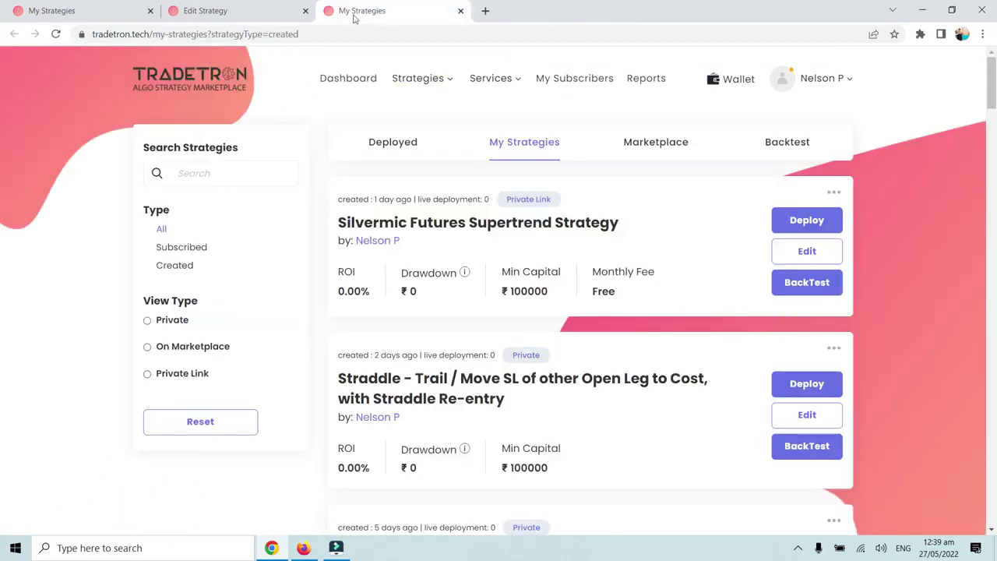
Set the original's 'Allow others to duplicate strategy' back to No and save the update
{"action": "left_click", "coordinate": [240, 14]}
{"action": "scroll", "coordinate": [288, 268], "scroll_direction": "down", "scroll_amount": 15}
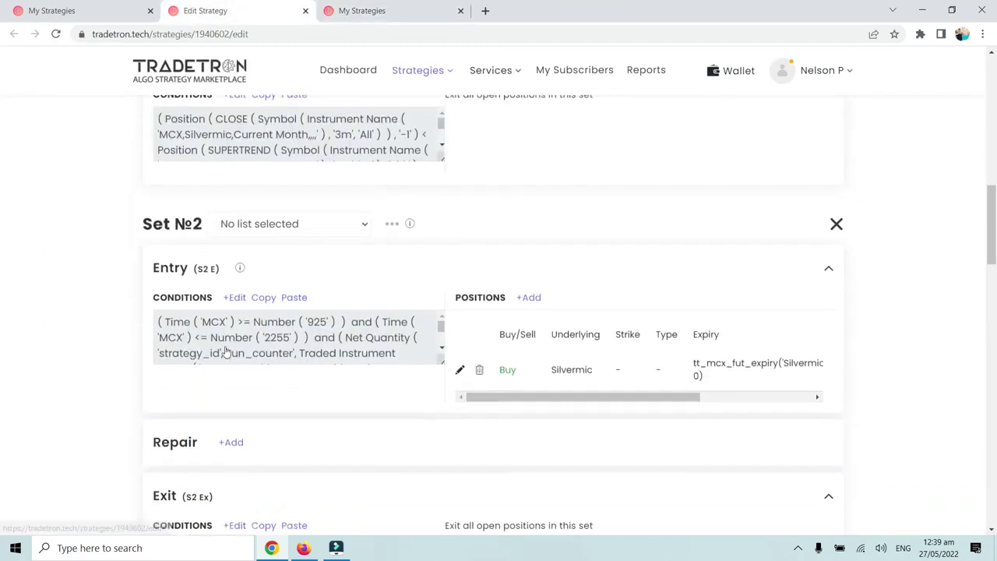
{"action": "scroll", "coordinate": [226, 352], "scroll_direction": "down", "scroll_amount": 3}
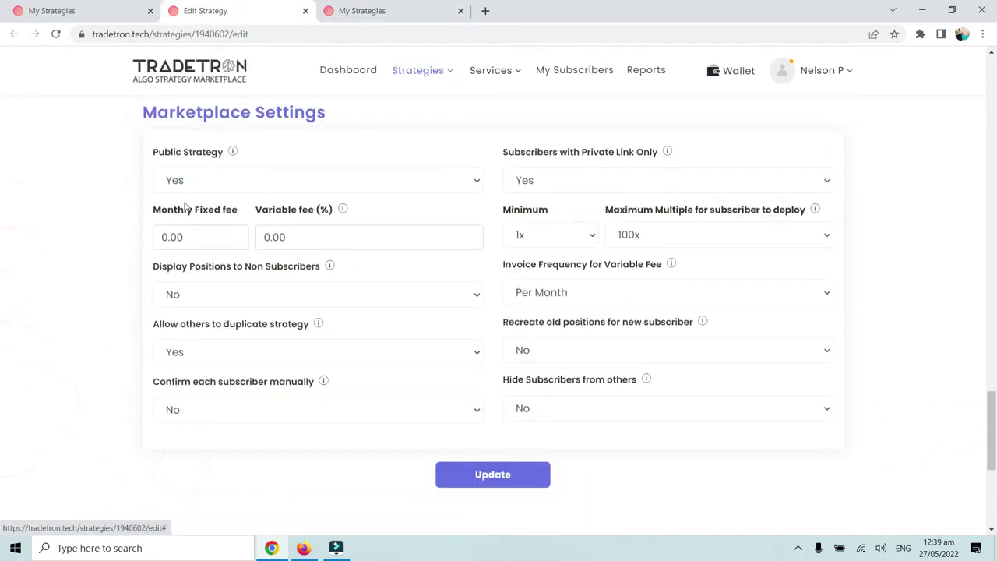
{"action": "left_click", "coordinate": [217, 352]}
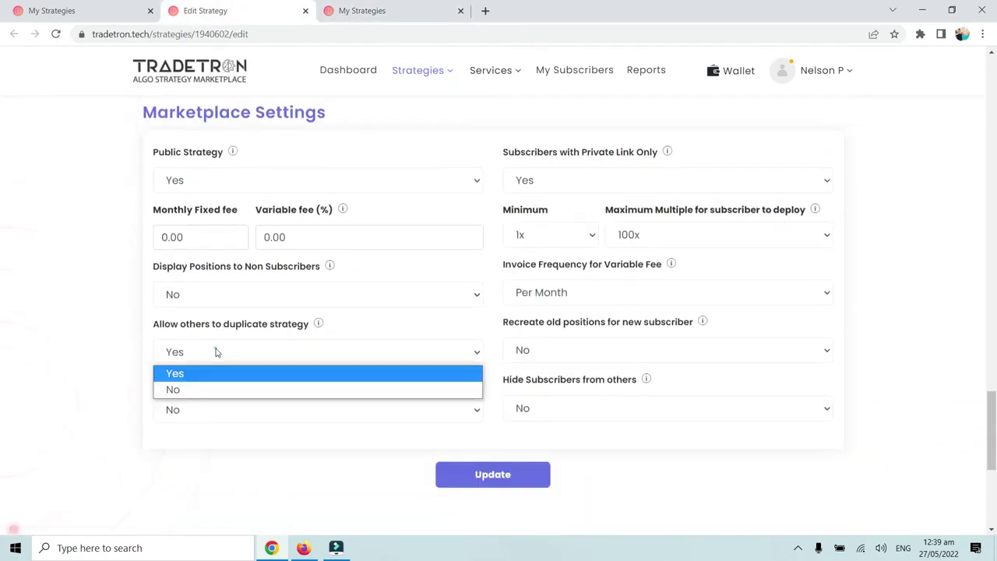
{"action": "left_click", "coordinate": [204, 386]}
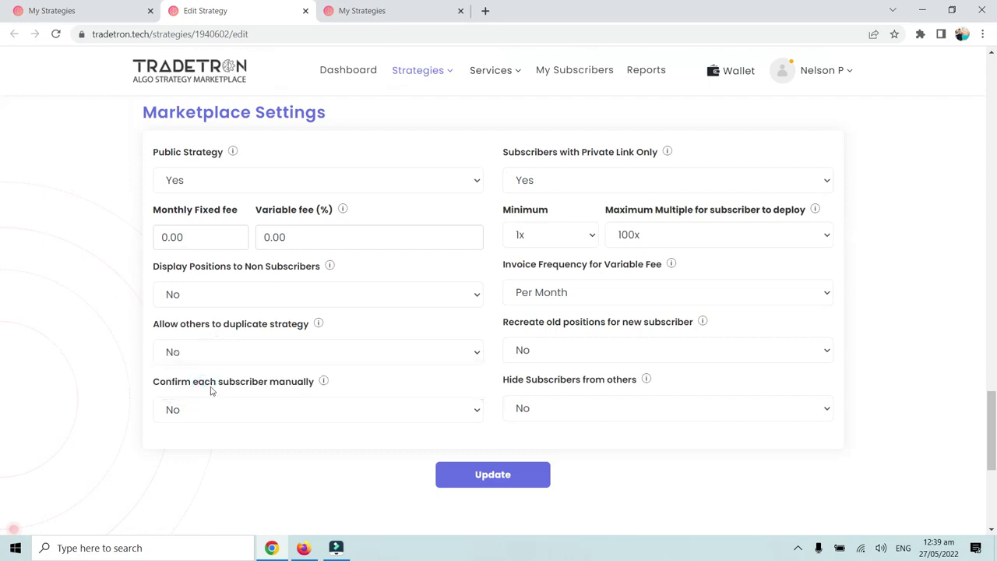
{"action": "left_click", "coordinate": [493, 474]}
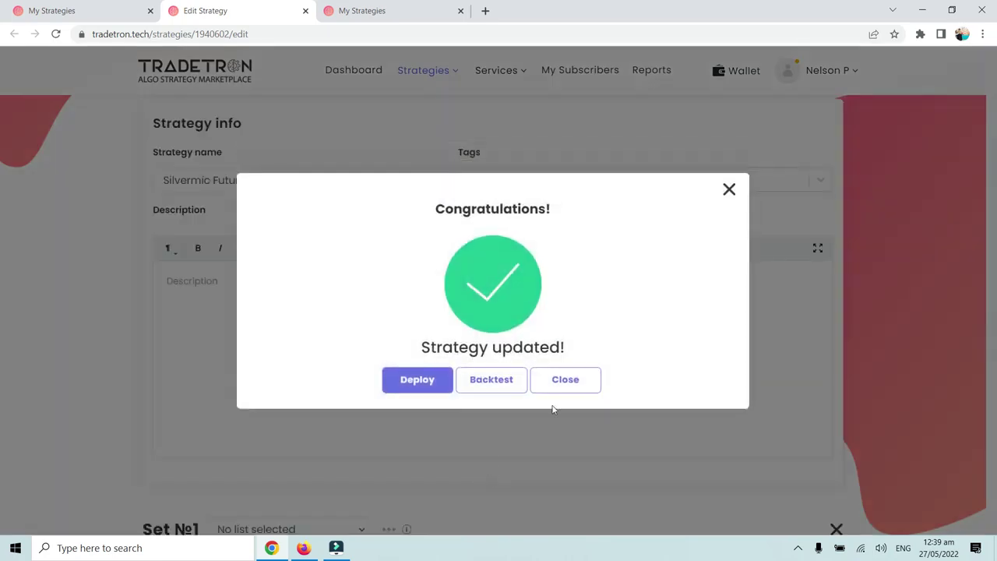
{"action": "left_click", "coordinate": [557, 399]}
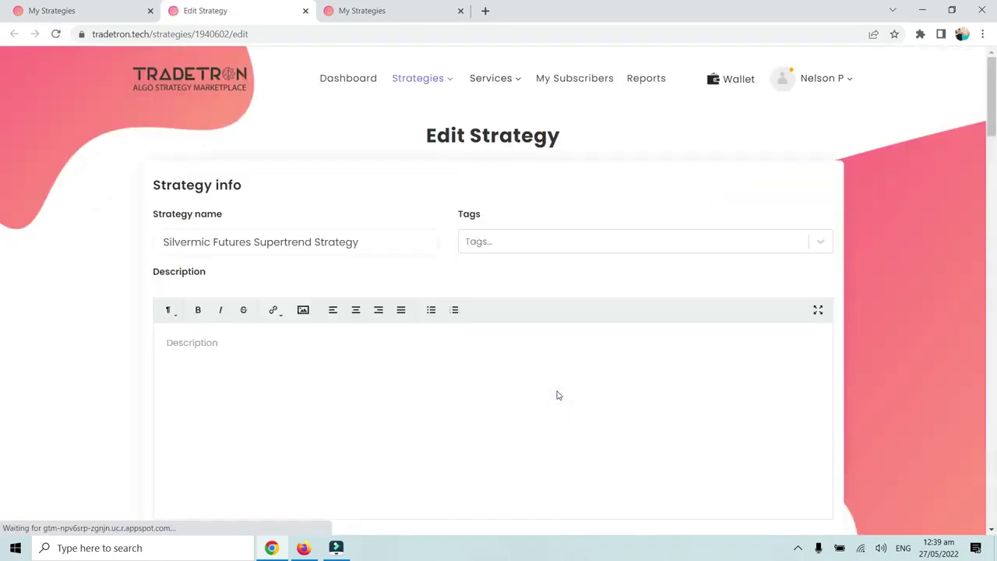
{"action": "left_click", "coordinate": [395, 6]}
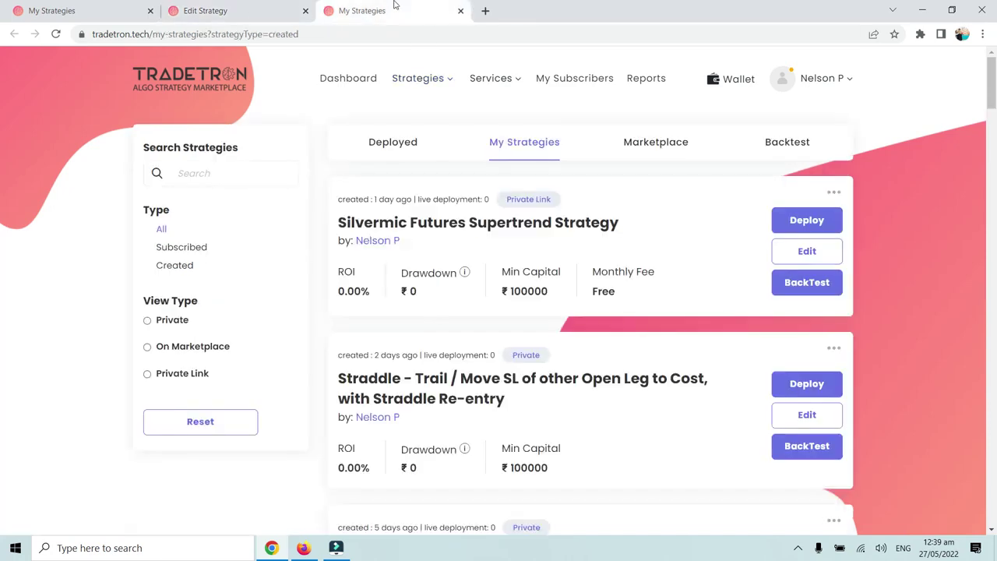
Refresh My Strategies and delete the Copy of Silvermic Futures Supertrend Strategy, confirming the deletion
{"action": "left_click", "coordinate": [55, 34]}
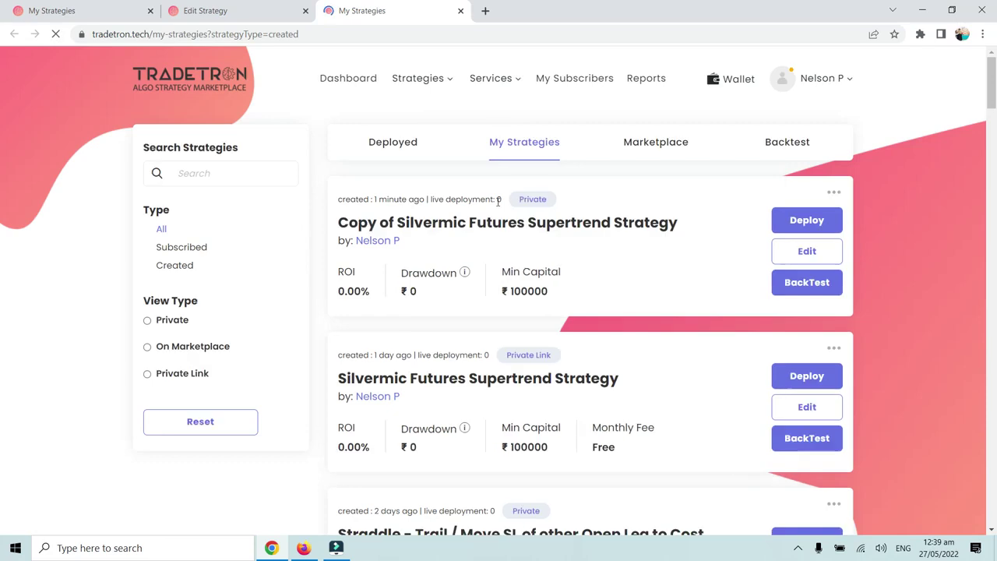
{"action": "scroll", "coordinate": [545, 265], "scroll_direction": "down", "scroll_amount": 2}
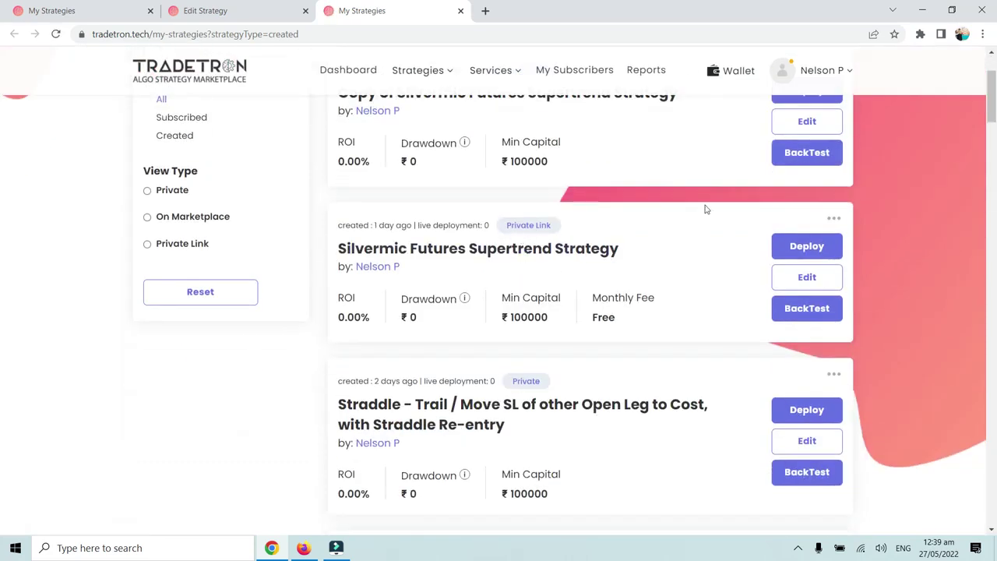
{"action": "scroll", "coordinate": [706, 209], "scroll_direction": "up", "scroll_amount": 2}
{"action": "left_click", "coordinate": [832, 192]}
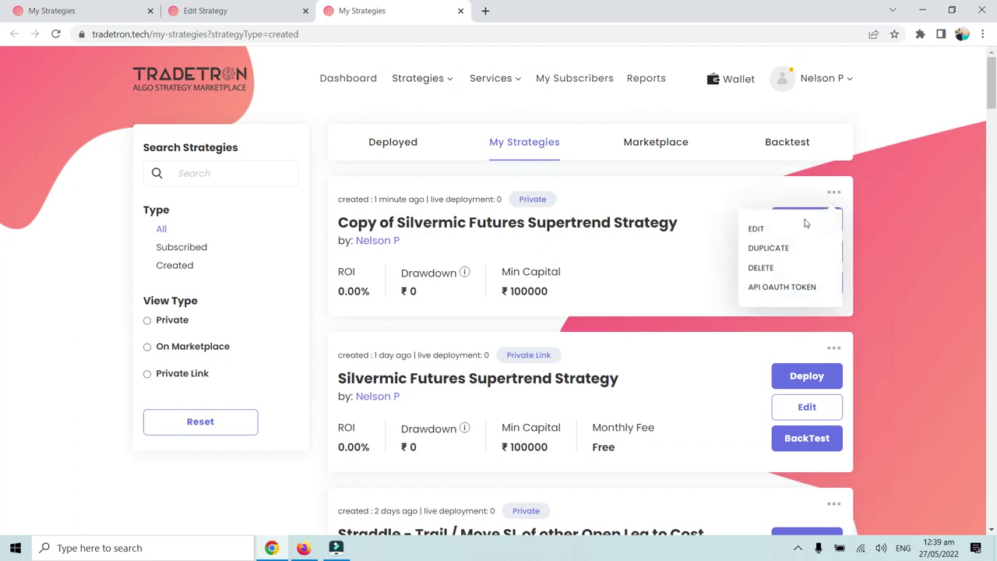
{"action": "left_click", "coordinate": [760, 268]}
{"action": "left_click", "coordinate": [545, 395]}
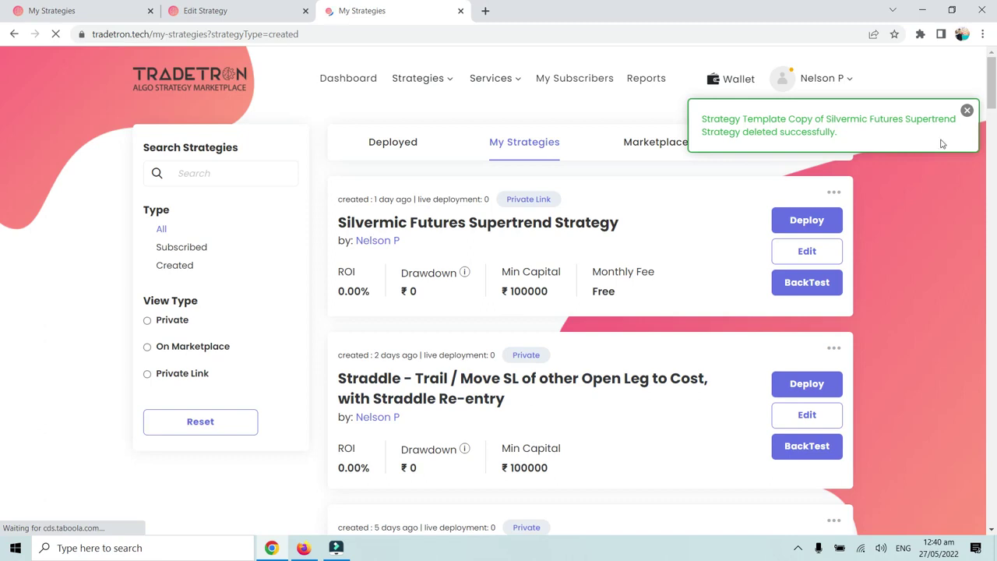
{"action": "left_click", "coordinate": [967, 110]}
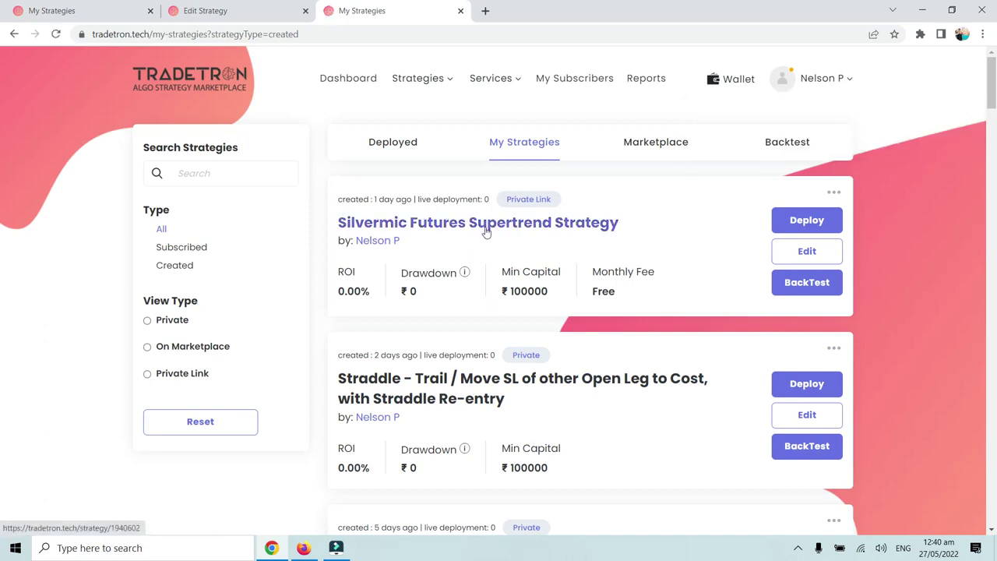